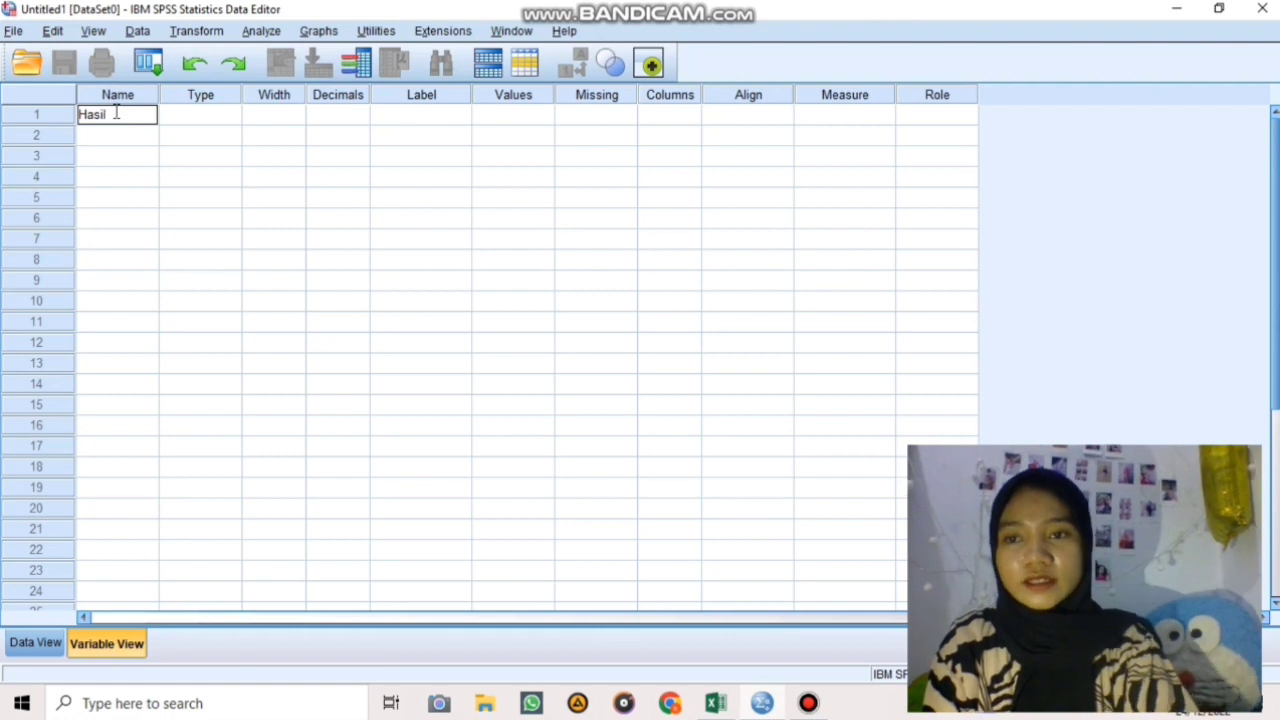
# Define the first two variables with the names Hasil and Kelas.
pyautogui.press('Return')
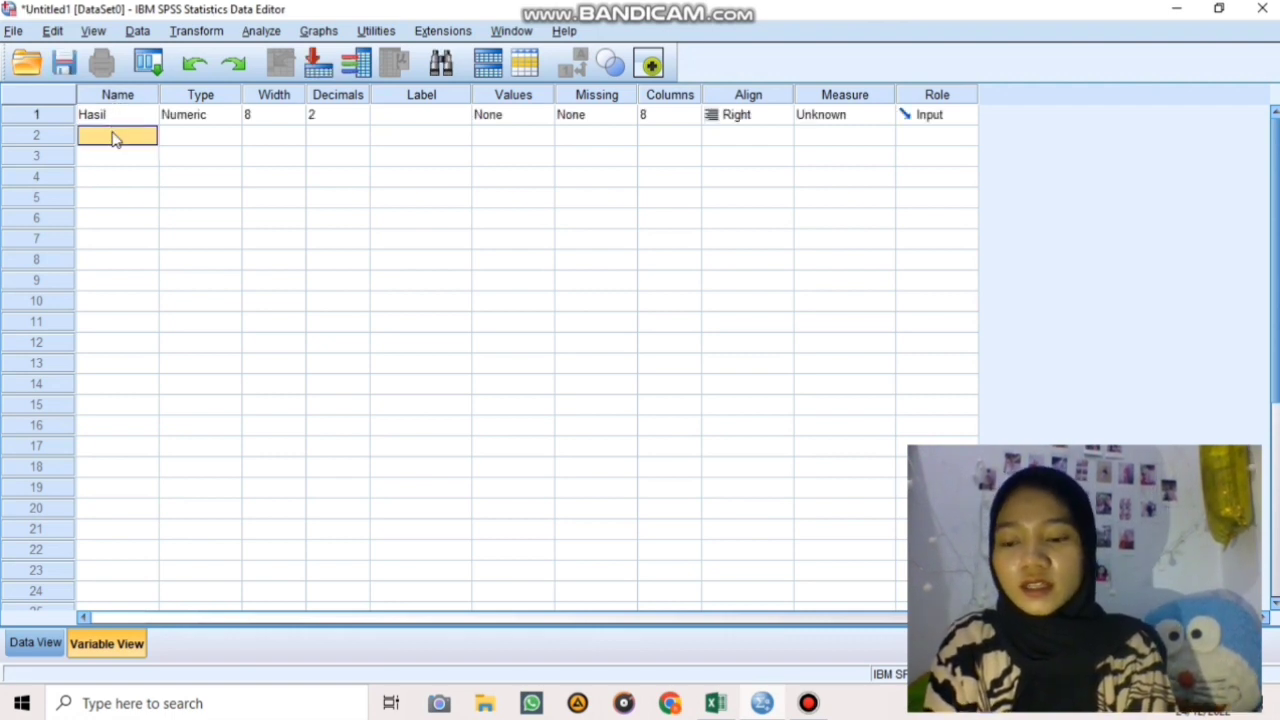
pyautogui.click(113, 133)
pyautogui.write('Kelas')
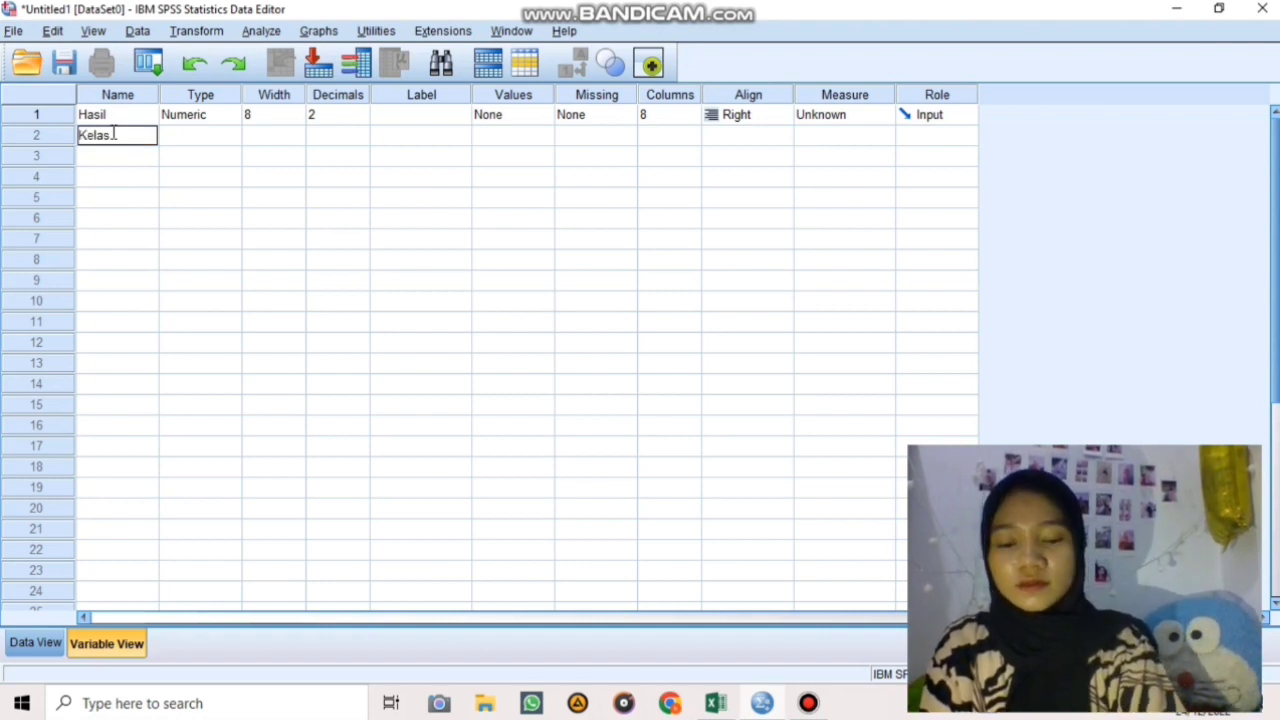
pyautogui.press('Return')
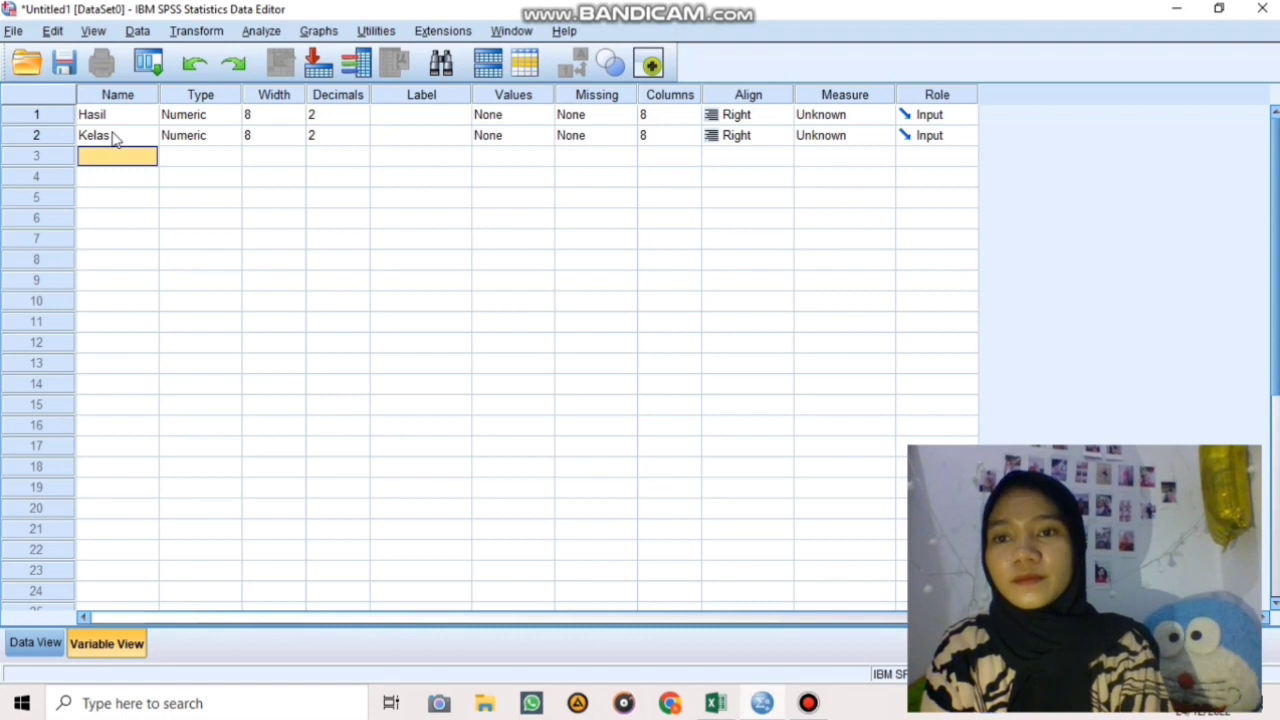
# Set the decimals of both the Hasil and Kelas variables to 0.
pyautogui.click(350, 116)
pyautogui.click(362, 121)
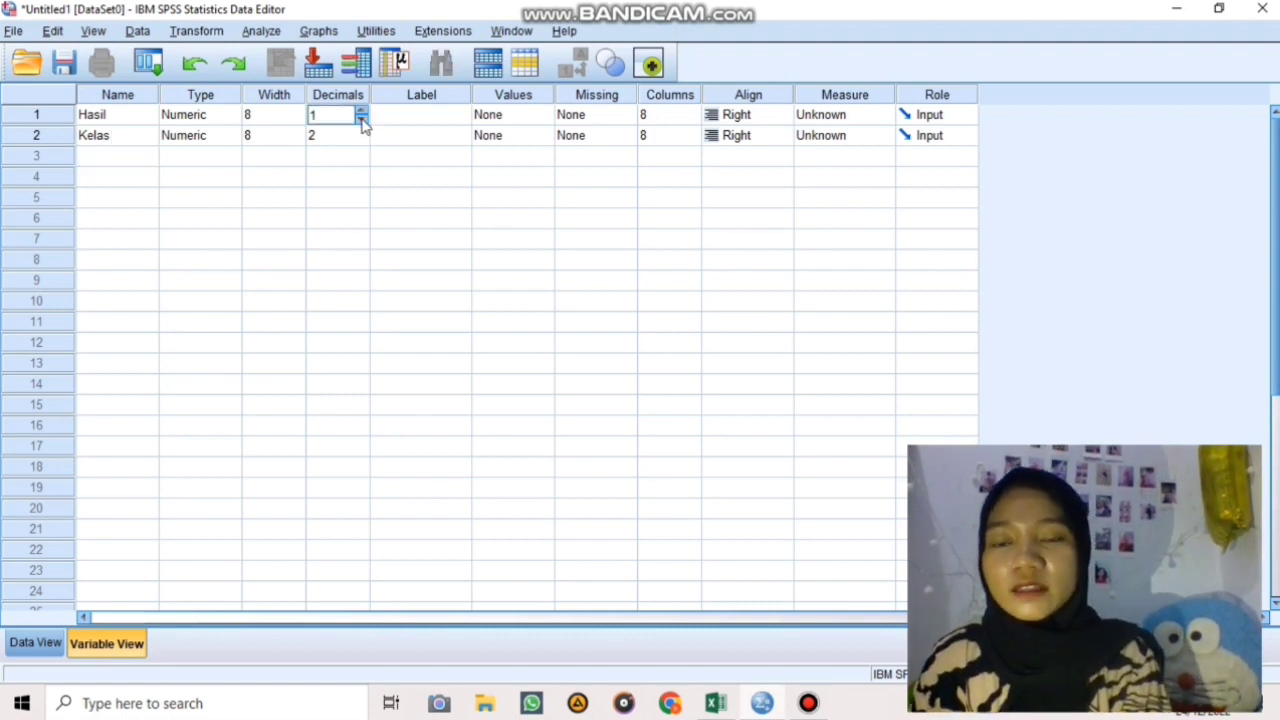
pyautogui.click(362, 121)
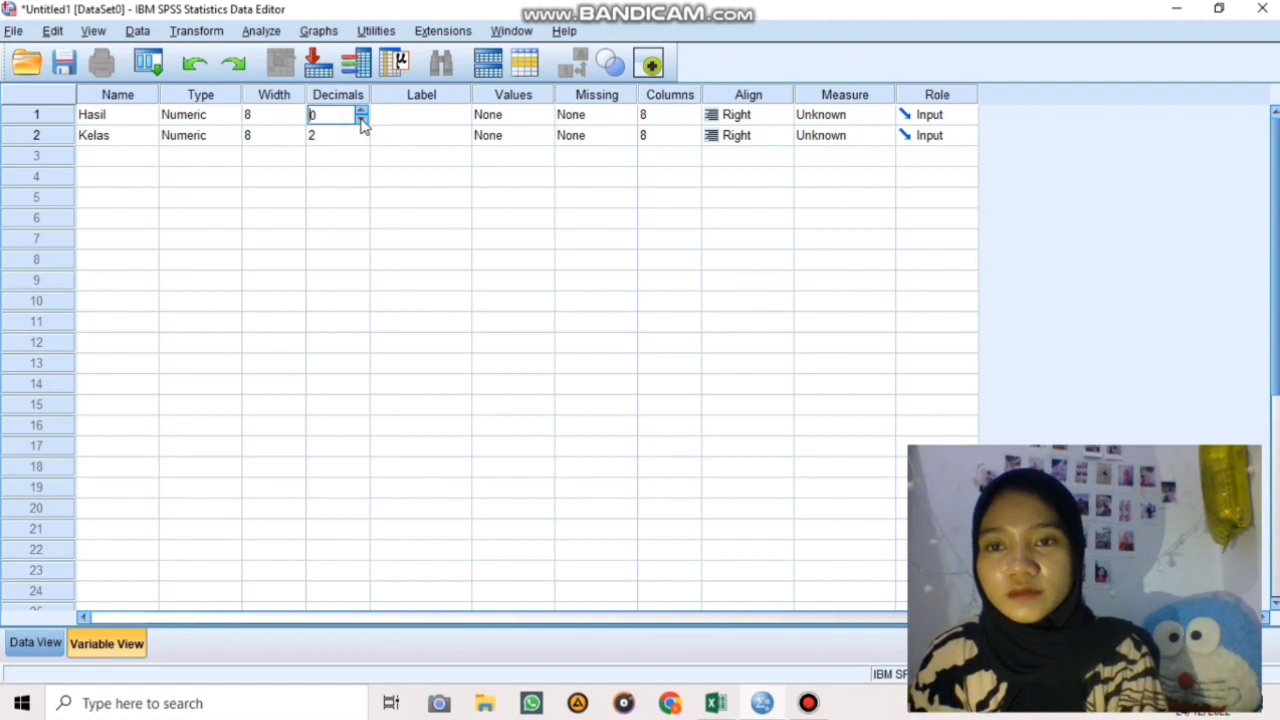
pyautogui.click(363, 140)
pyautogui.click(362, 140)
pyautogui.click(362, 140)
# Label the Hasil variable "Hasil Belajar Siswa" and the Kelas variable "Kelas".
pyautogui.click(421, 120)
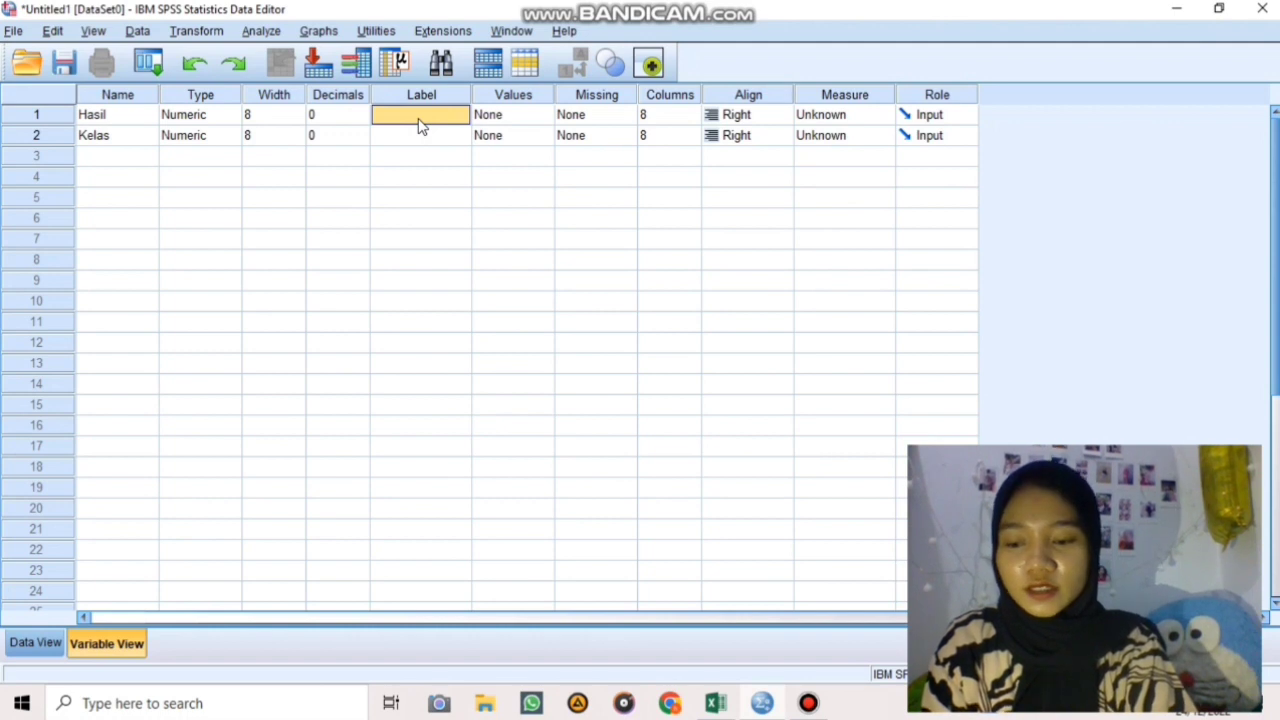
pyautogui.doubleClick(419, 118)
pyautogui.write('Hasil Belajar')
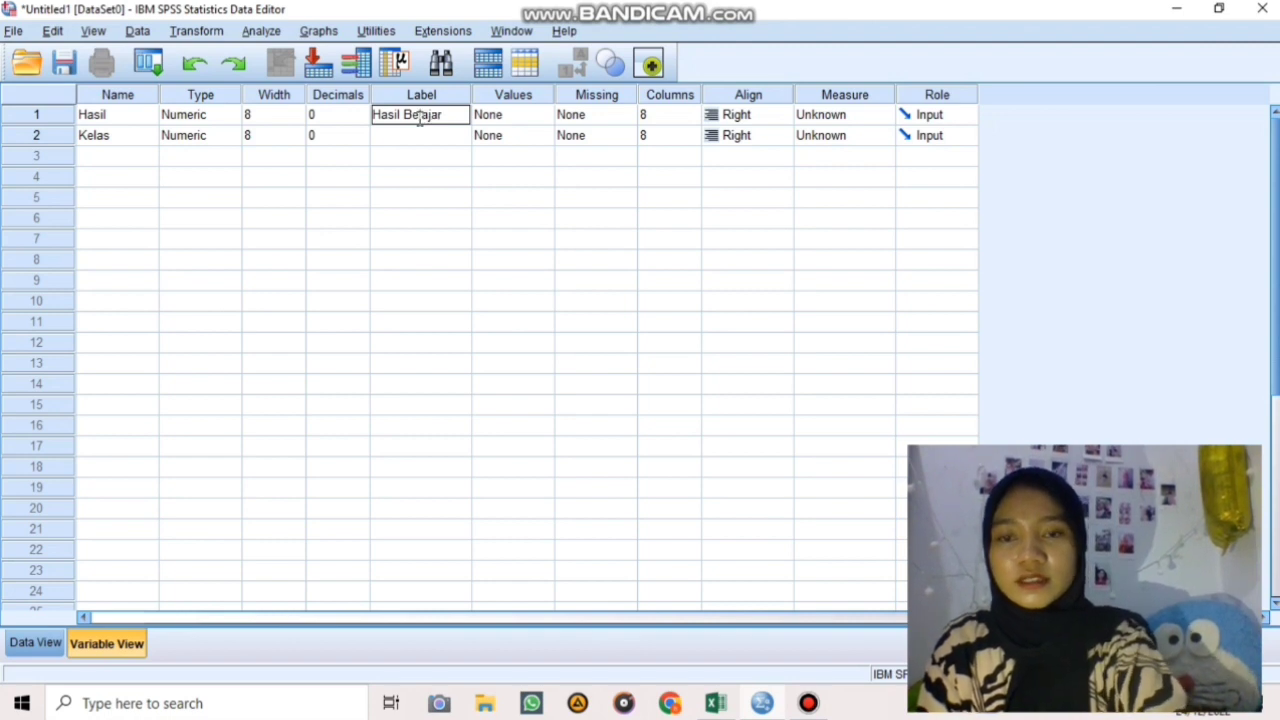
pyautogui.write(' Siswa')
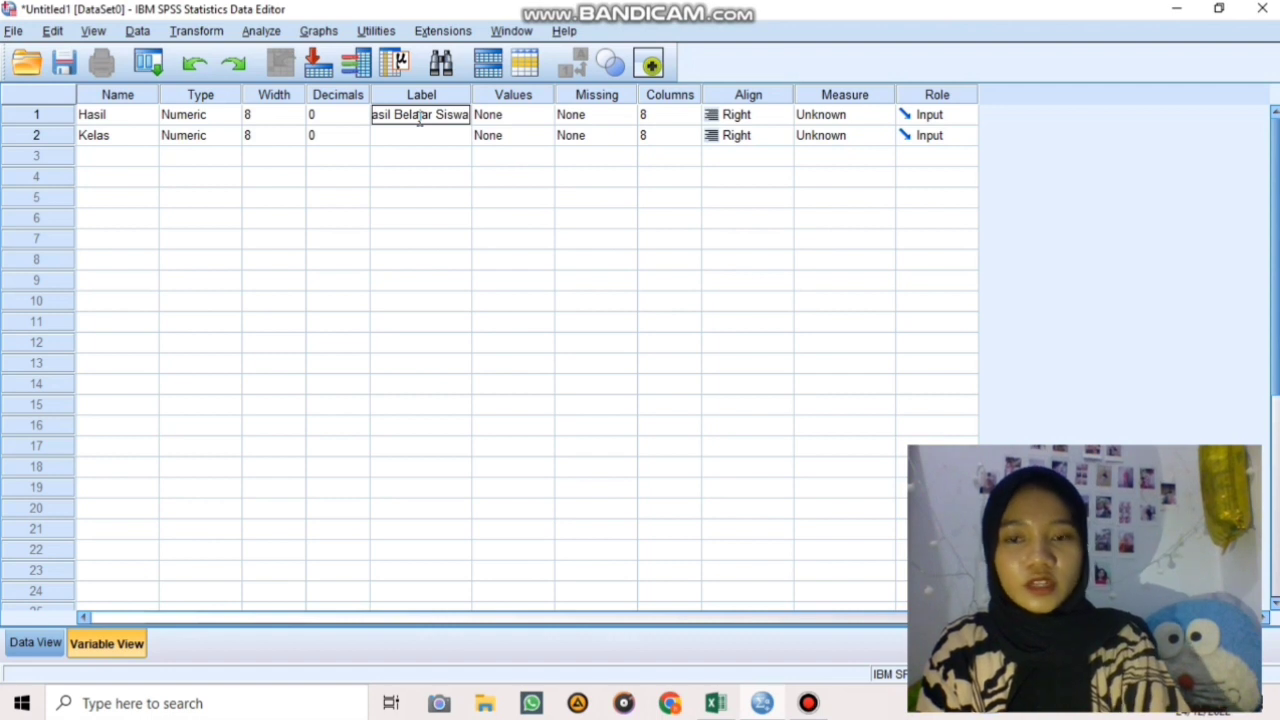
pyautogui.press('Return')
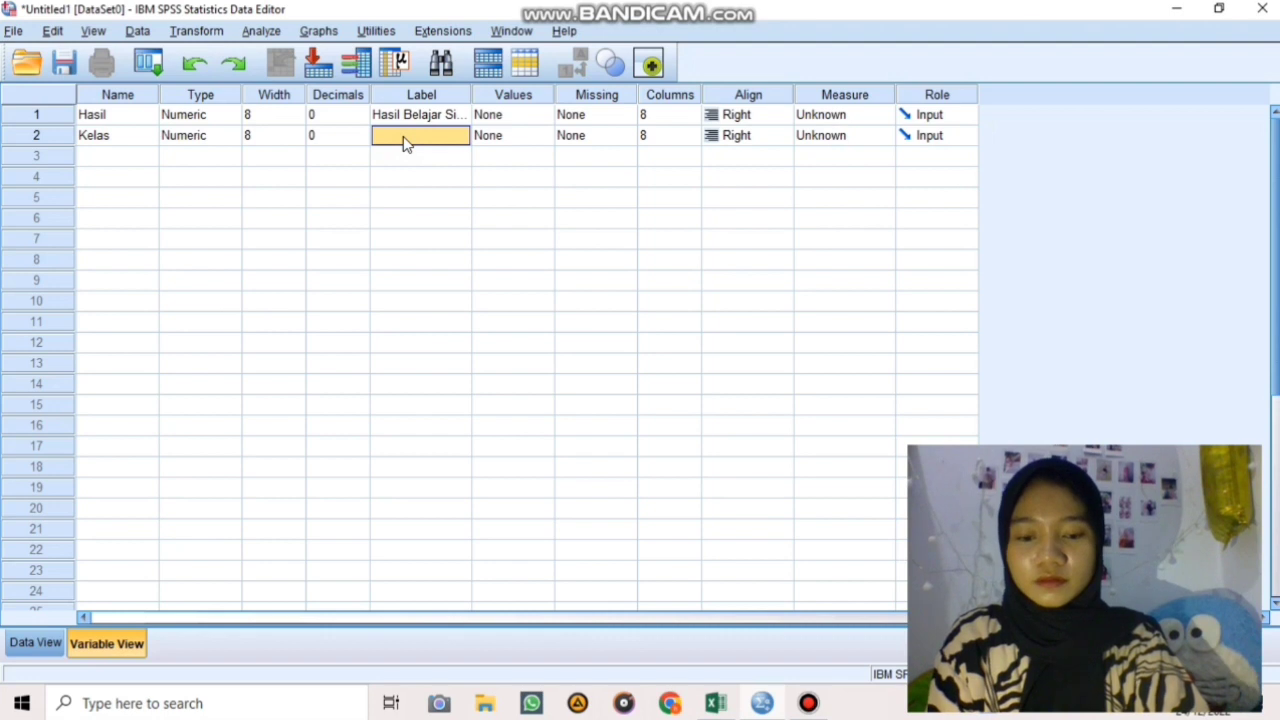
pyautogui.write('Kela')
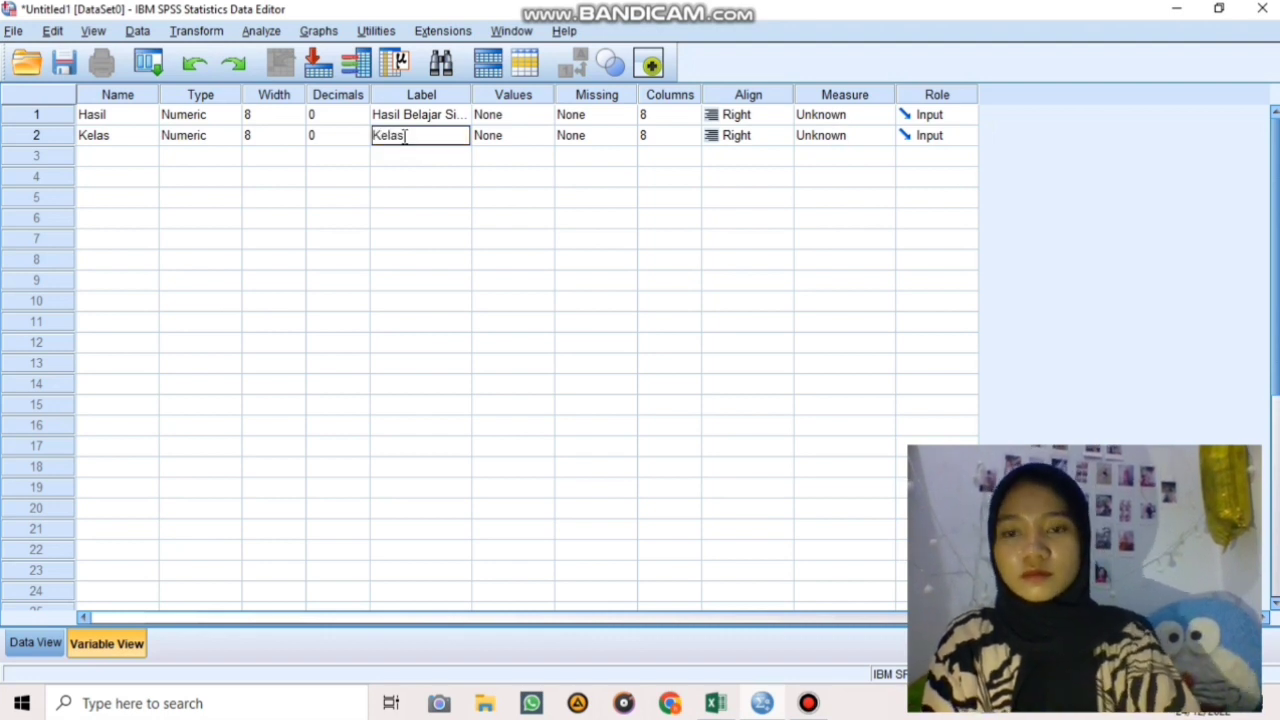
pyautogui.write('s')
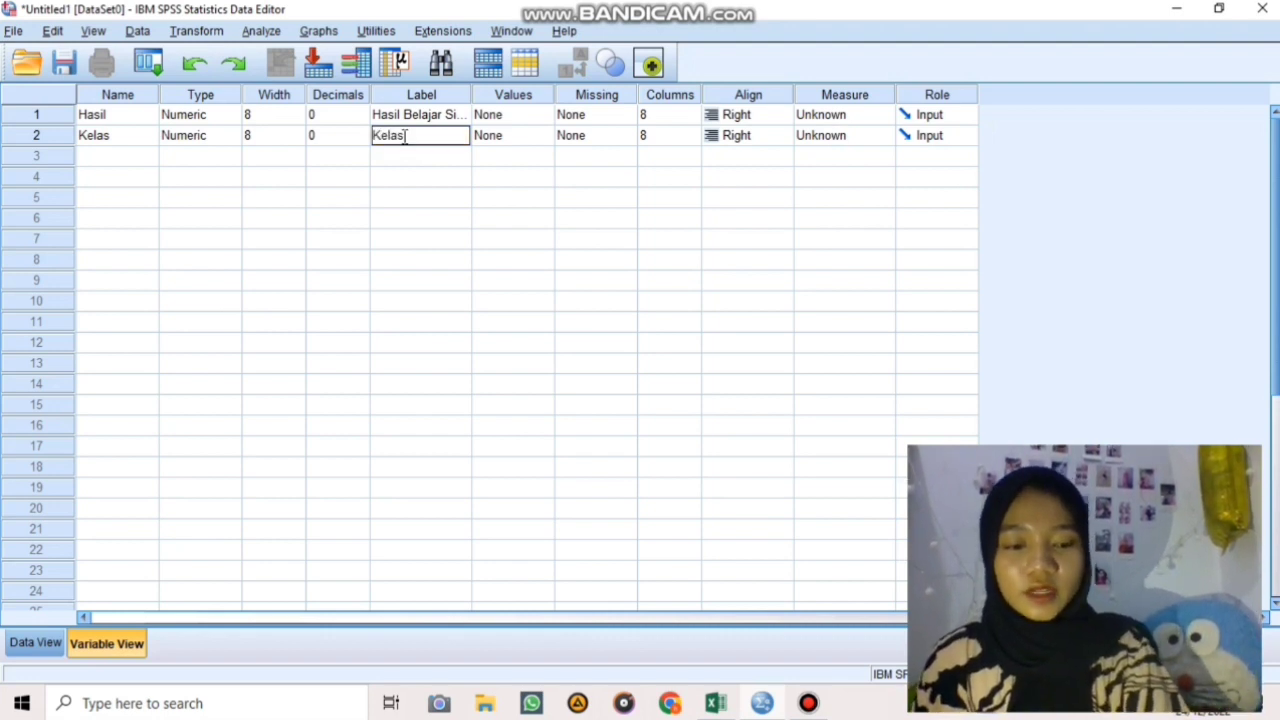
pyautogui.press('Return')
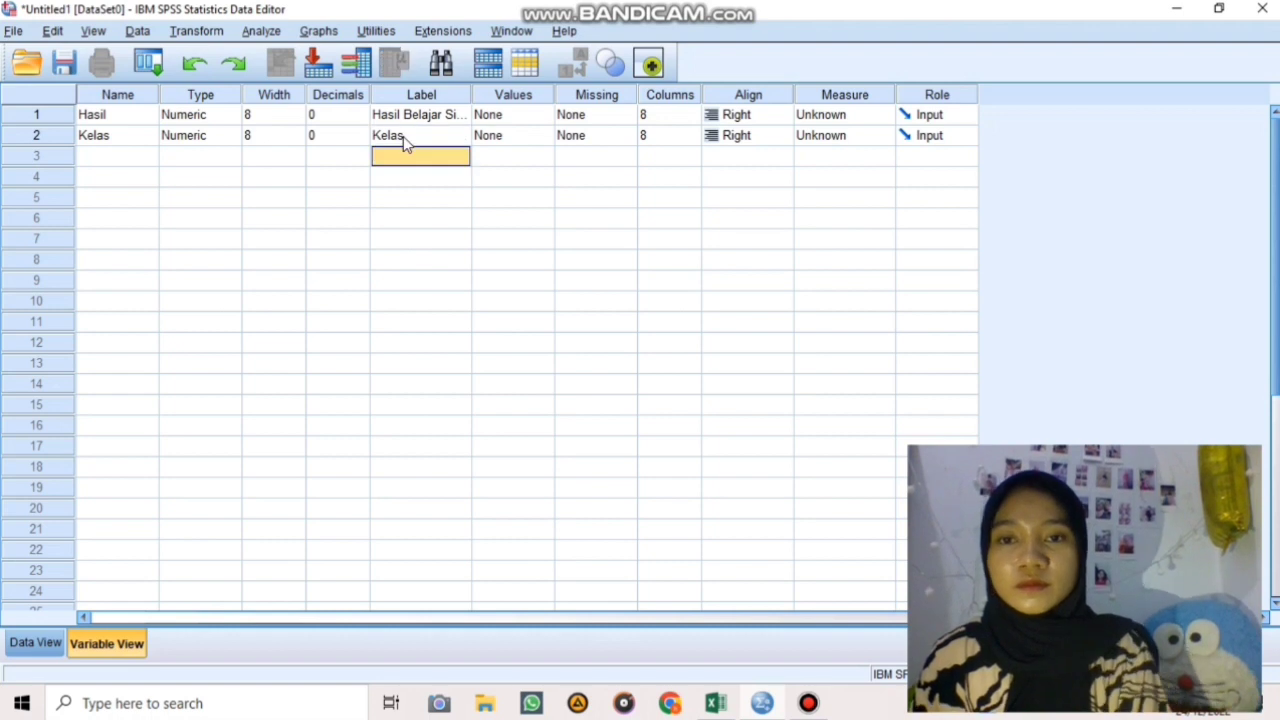
# Add a value label to the Kelas variable that defines 1 as "Post-test kelas eksperimen".
pyautogui.click(526, 119)
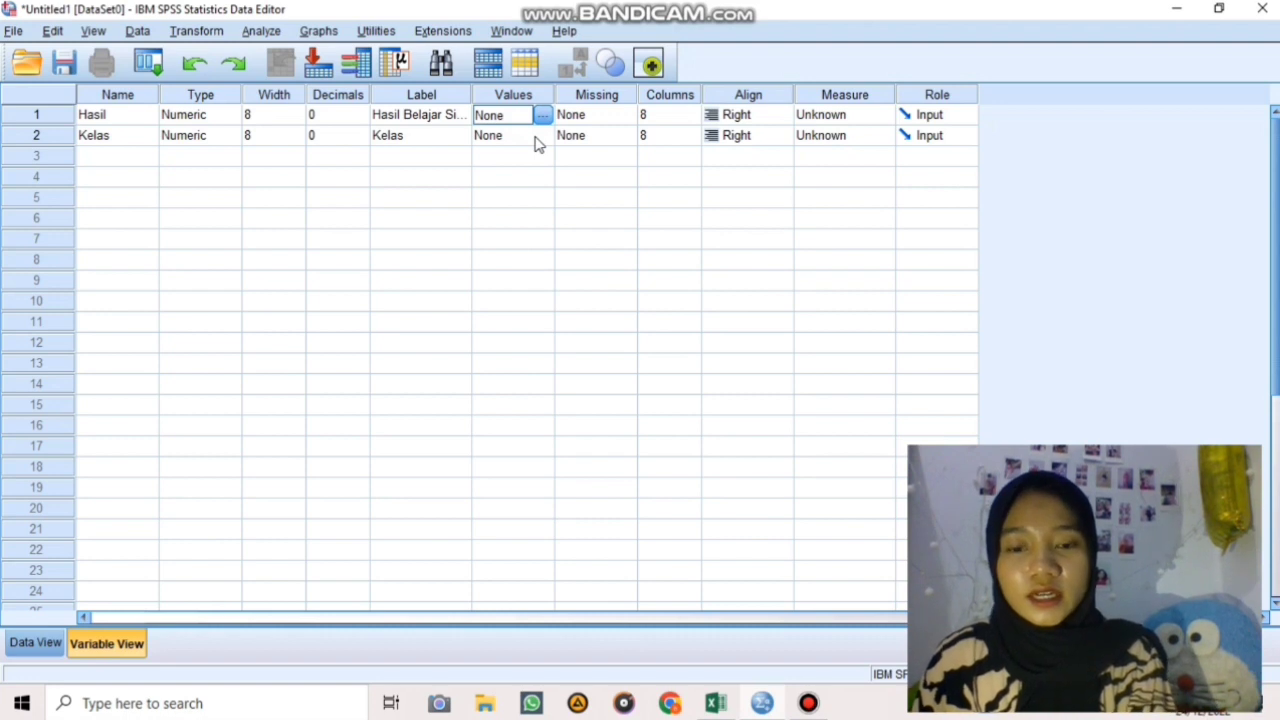
pyautogui.click(536, 140)
pyautogui.click(541, 136)
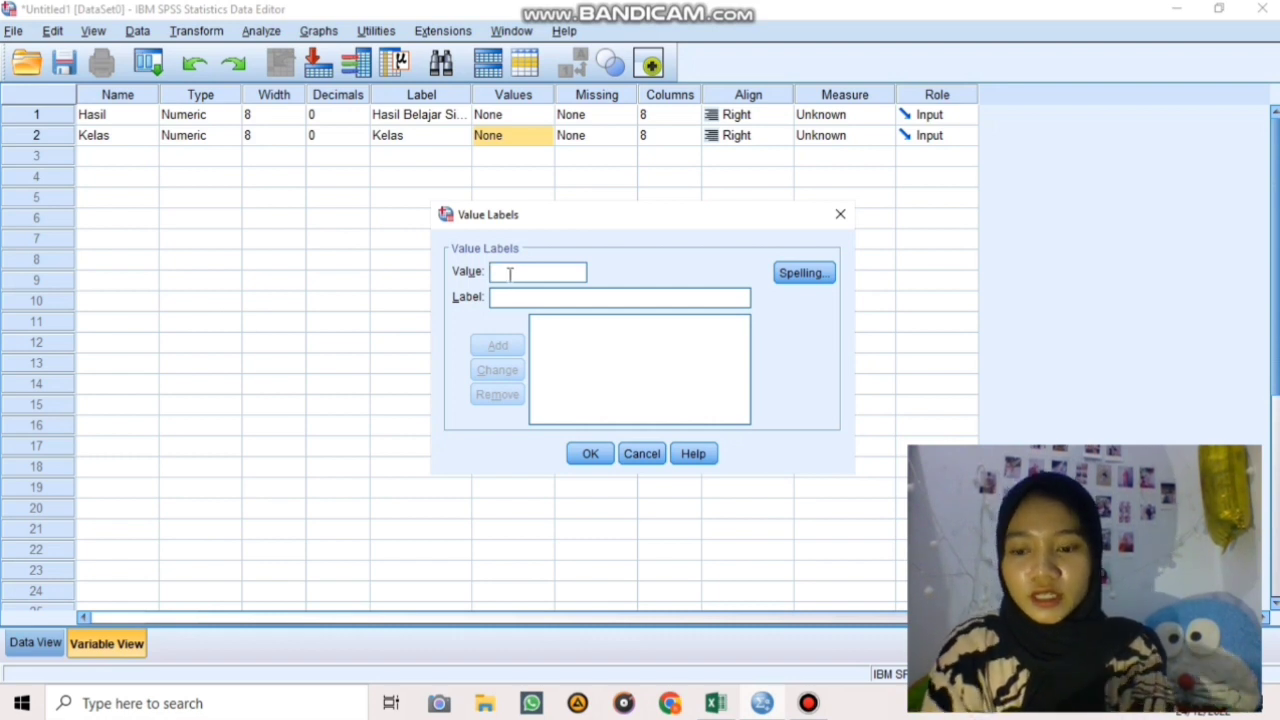
pyautogui.write('1')
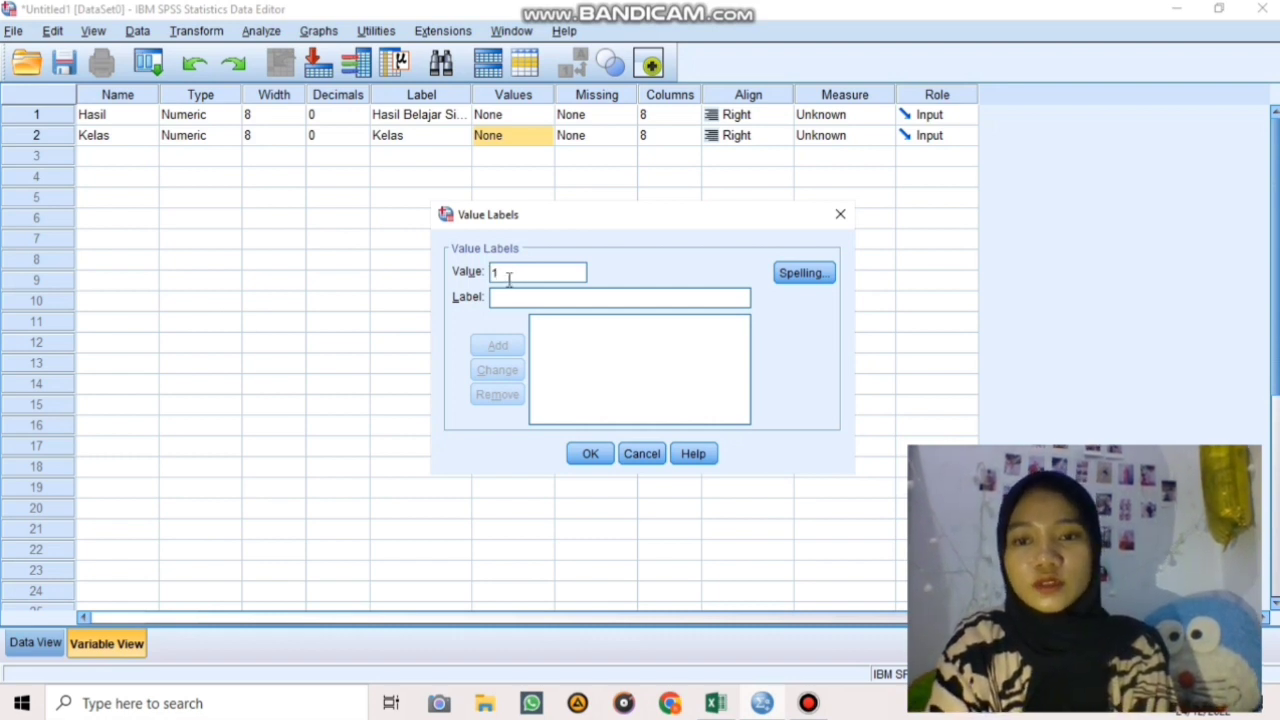
pyautogui.click(505, 297)
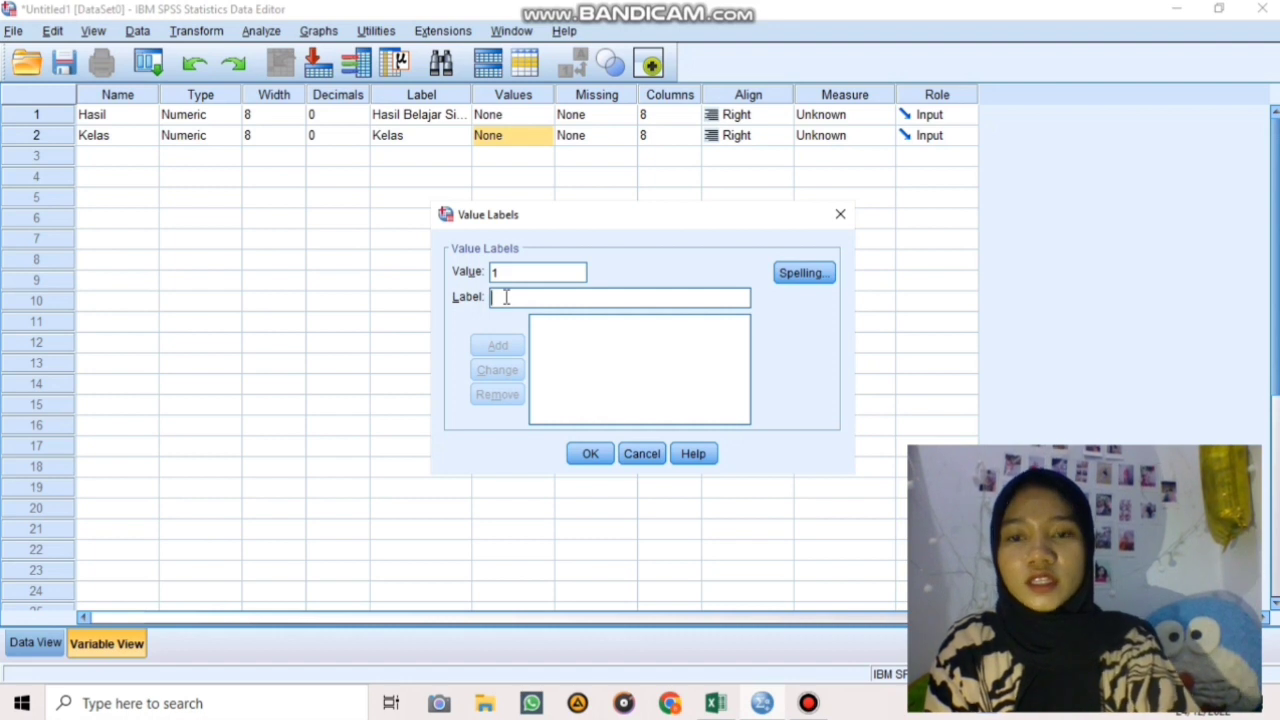
pyautogui.write('P')
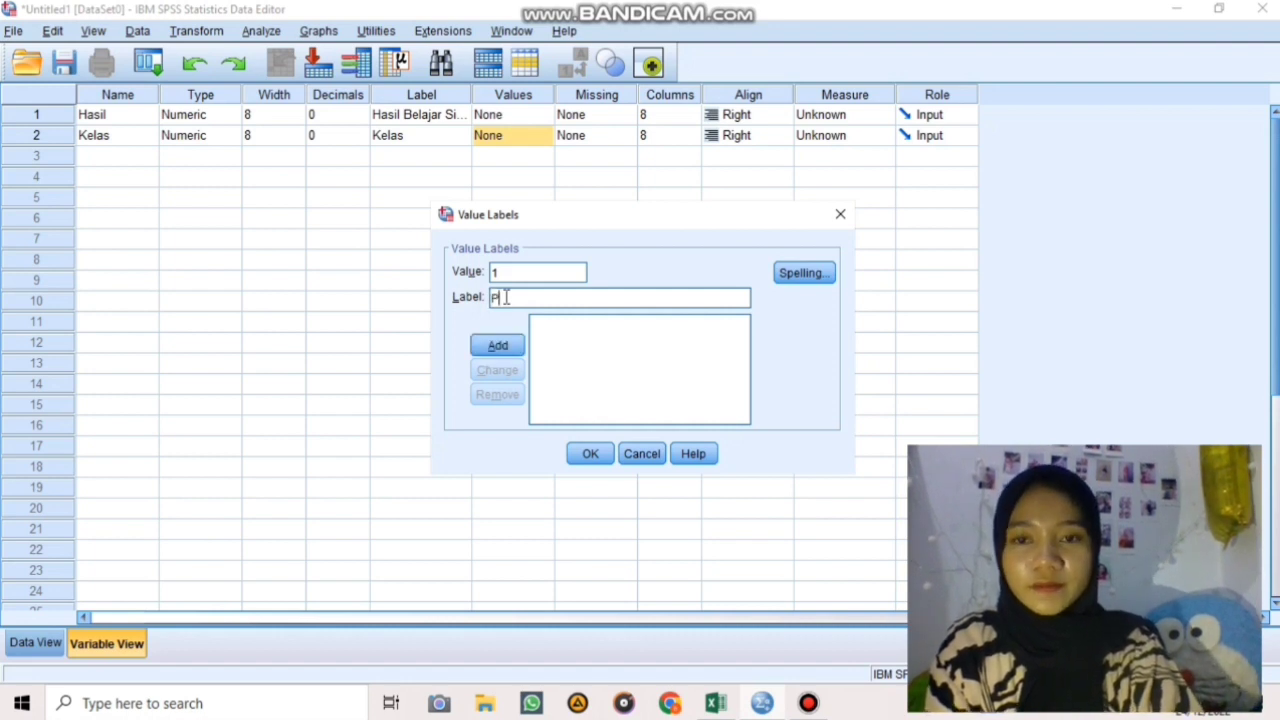
pyautogui.write('ost-tes')
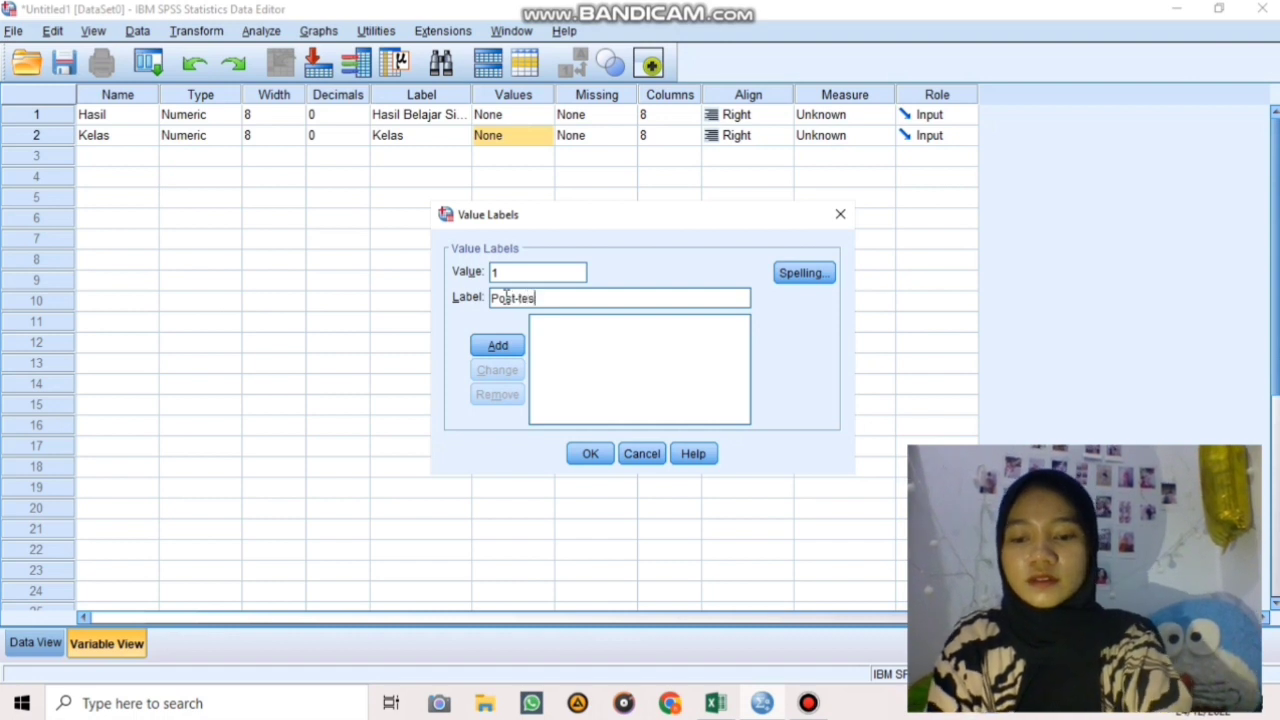
pyautogui.write('t ke')
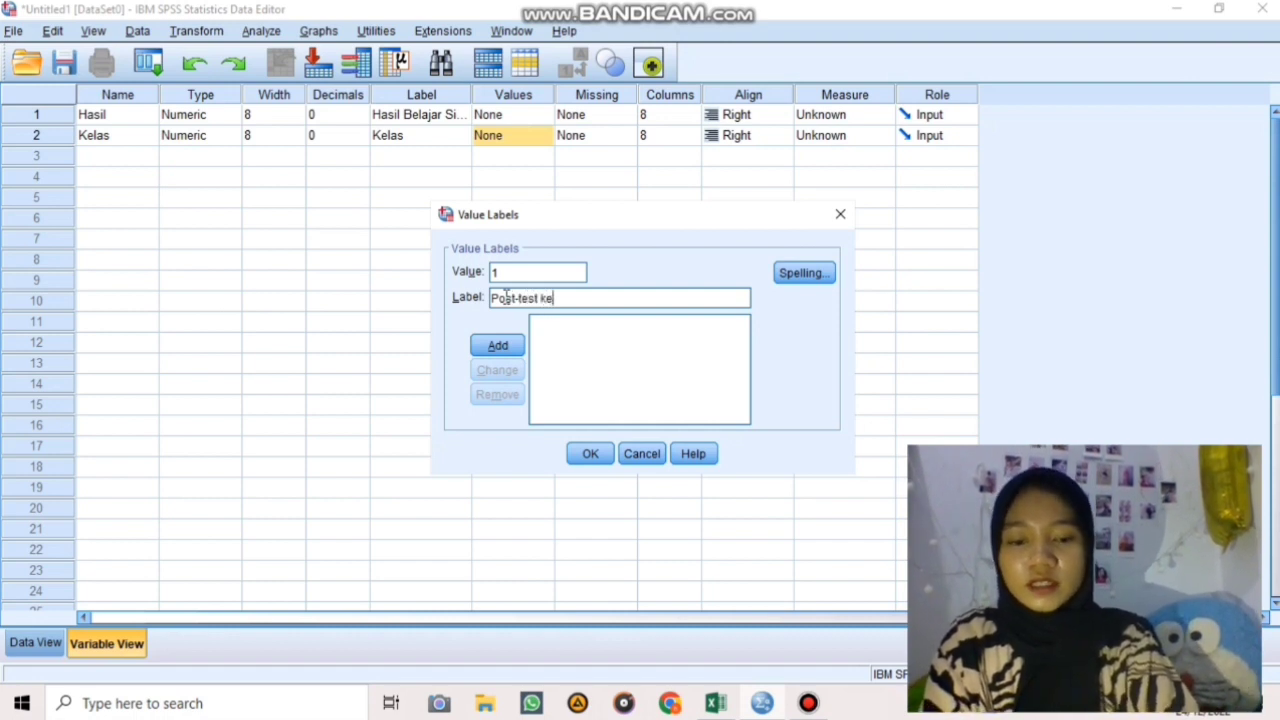
pyautogui.write('las ek')
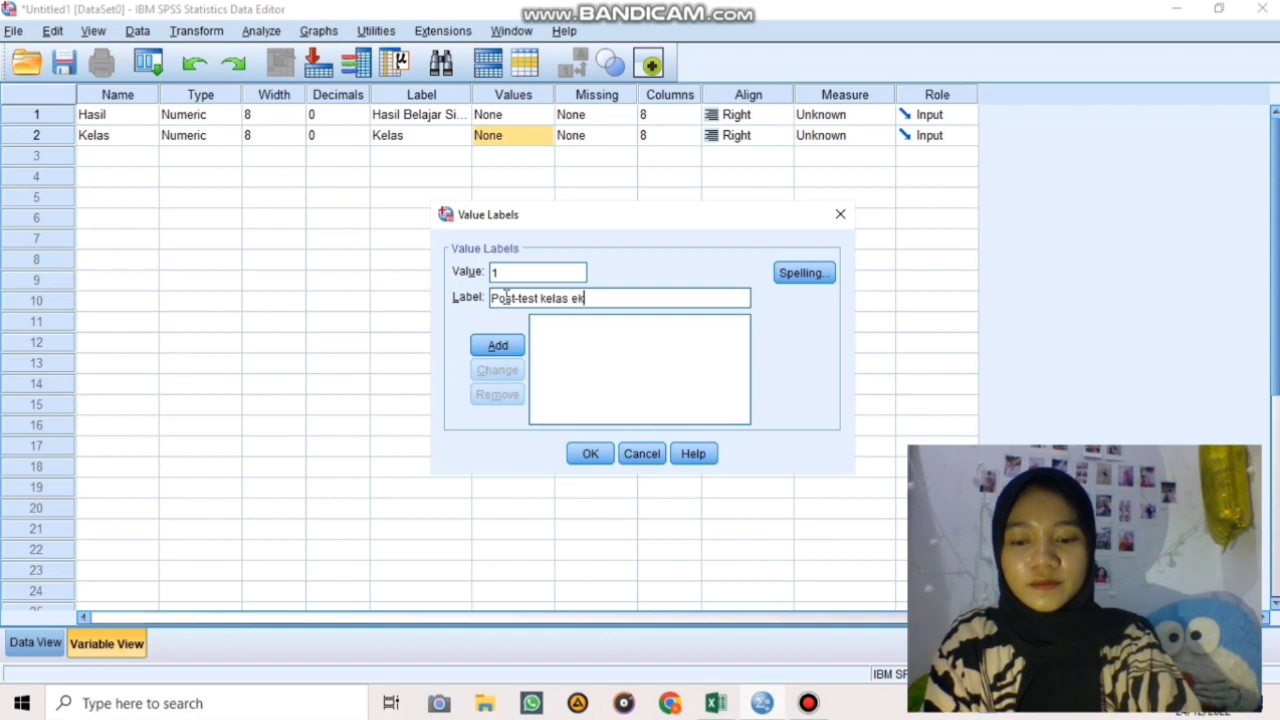
pyautogui.write('sperimen')
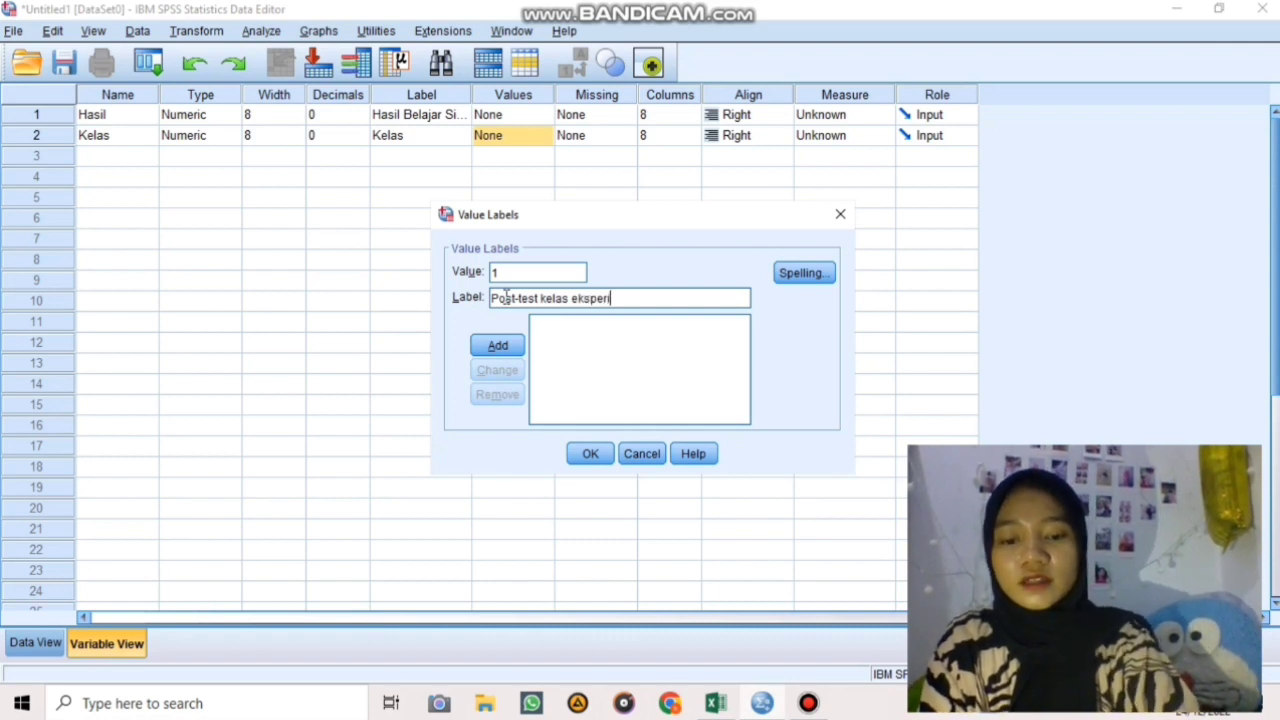
pyautogui.click(505, 345)
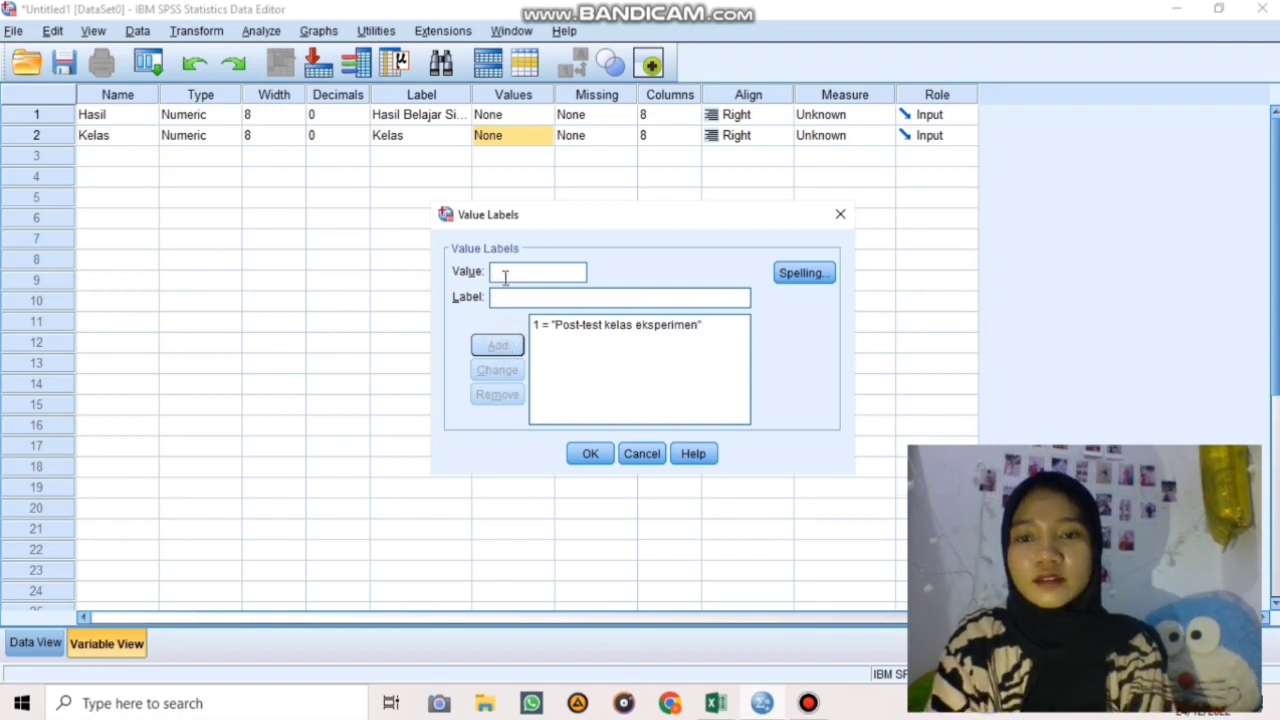
# Add the value label 2 = "Post-test kelas kontrol" for Kelas and apply the value labels.
pyautogui.write('2')
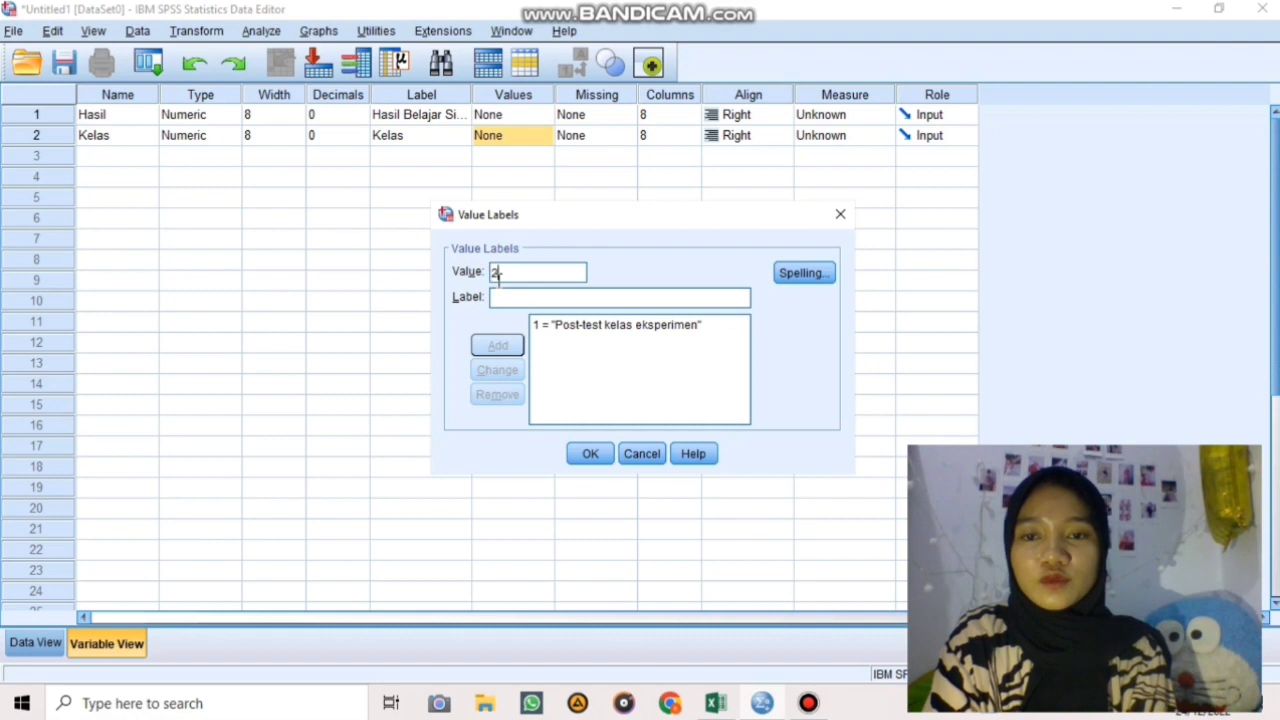
pyautogui.click(499, 297)
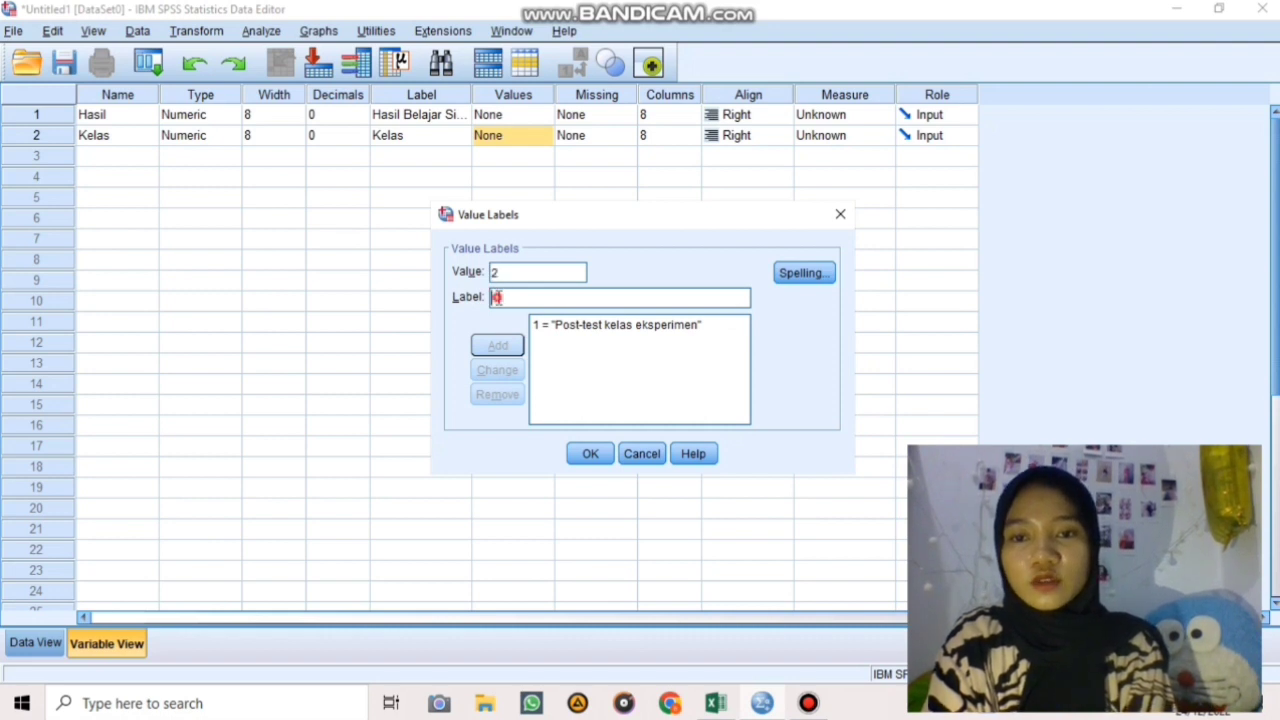
pyautogui.write('P')
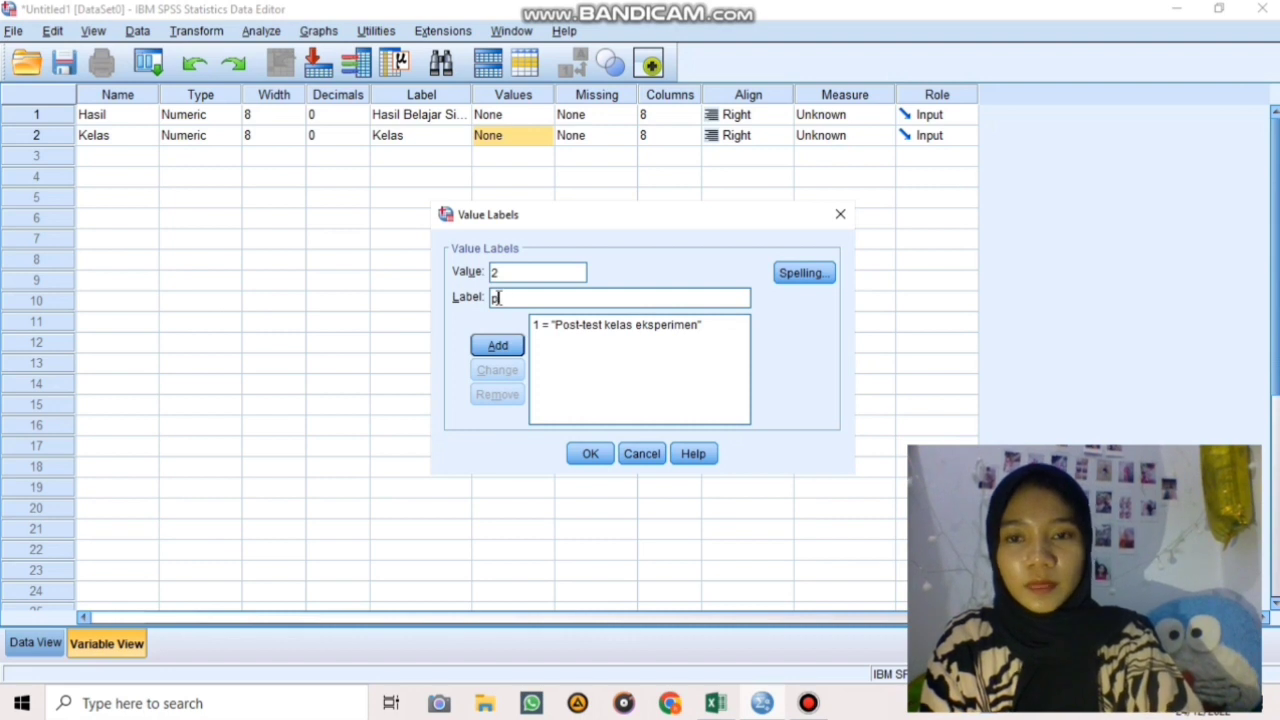
pyautogui.press('BackSpace')
pyautogui.write('Post-tes')
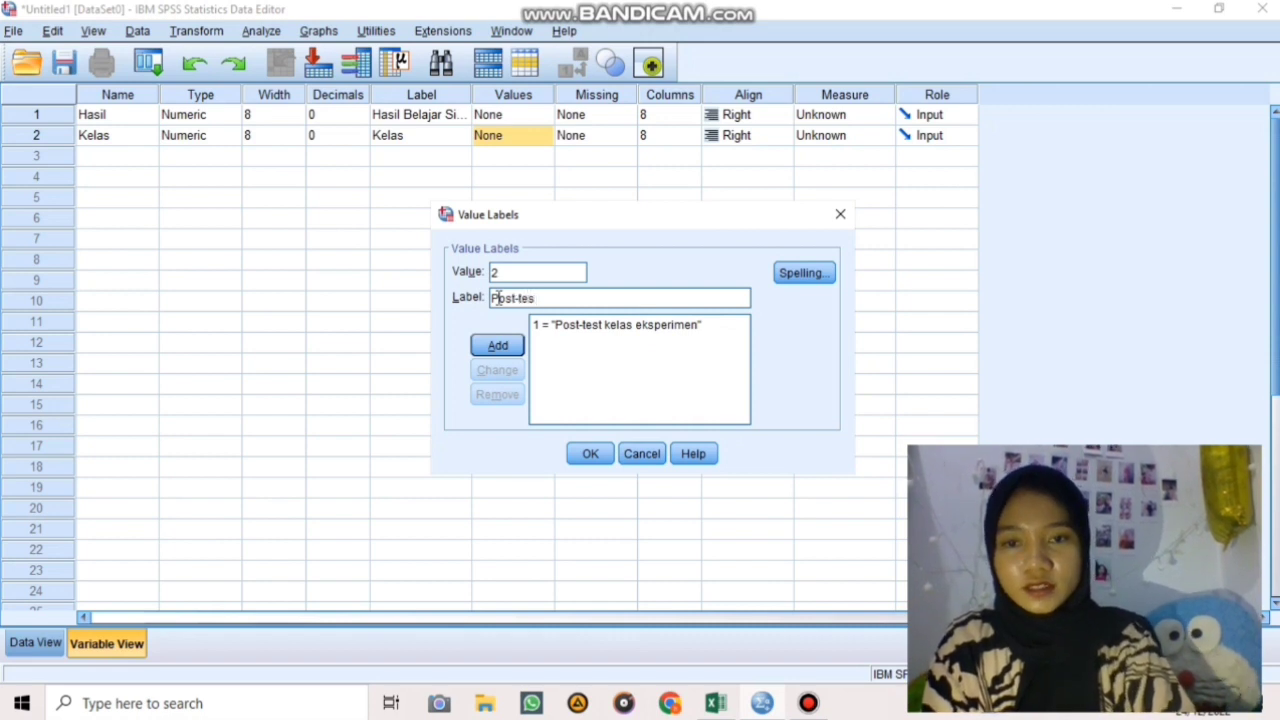
pyautogui.write('t k')
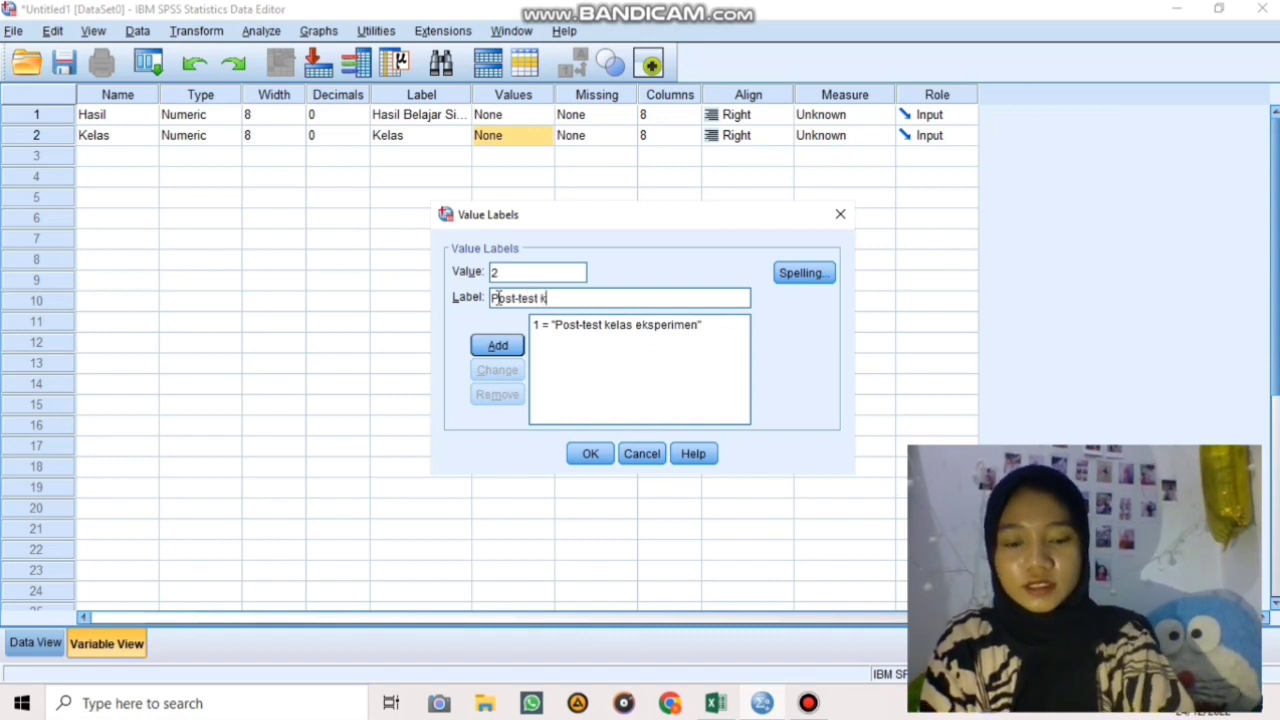
pyautogui.write('elas kontro')
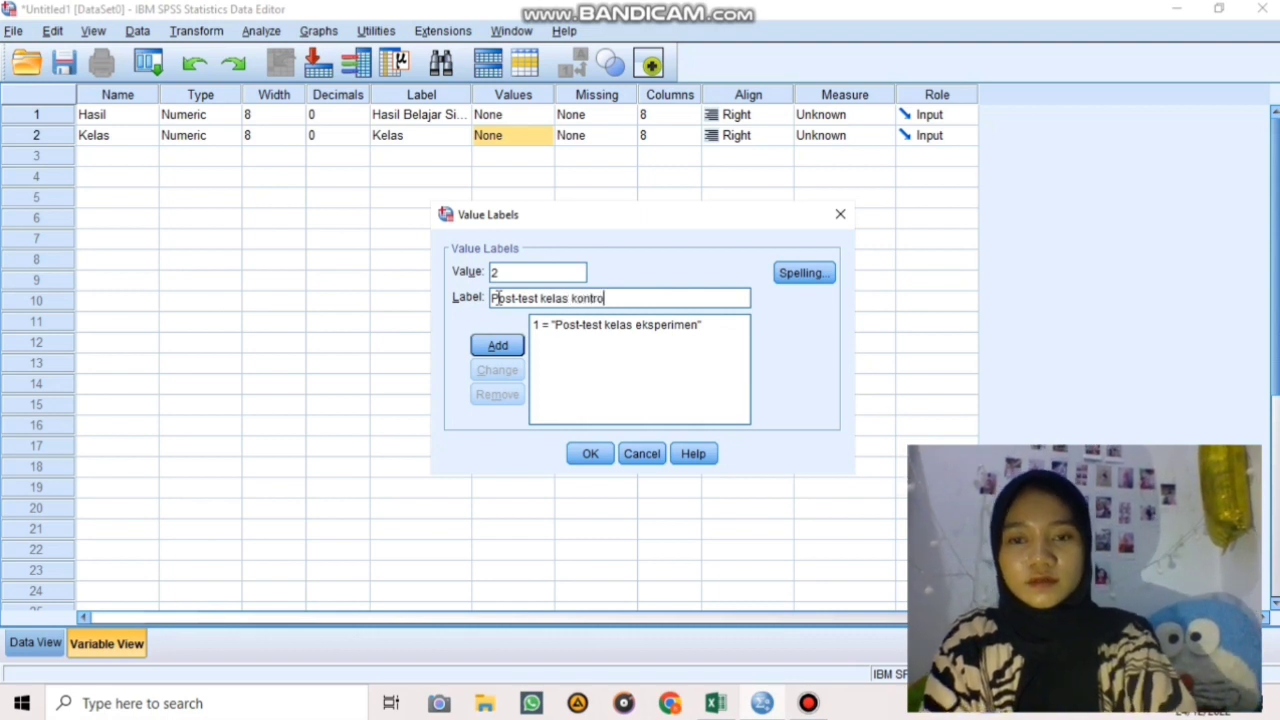
pyautogui.click(497, 346)
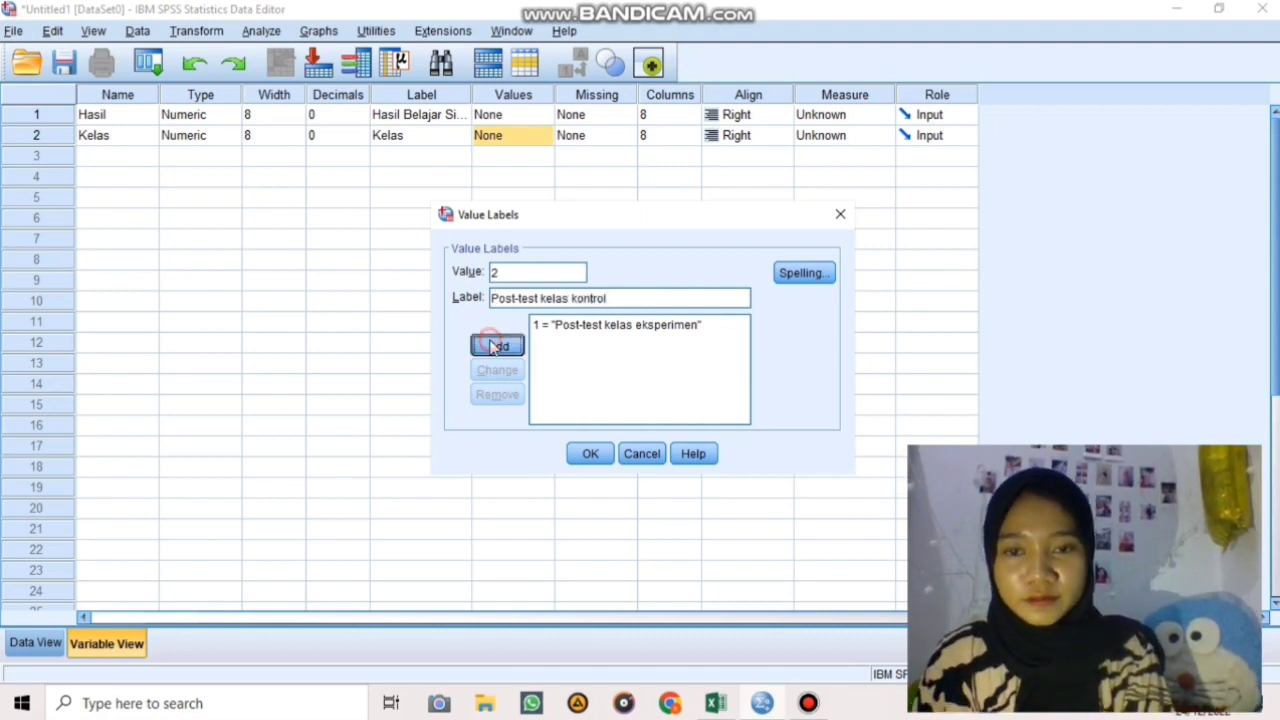
pyautogui.click(583, 456)
pyautogui.click(510, 179)
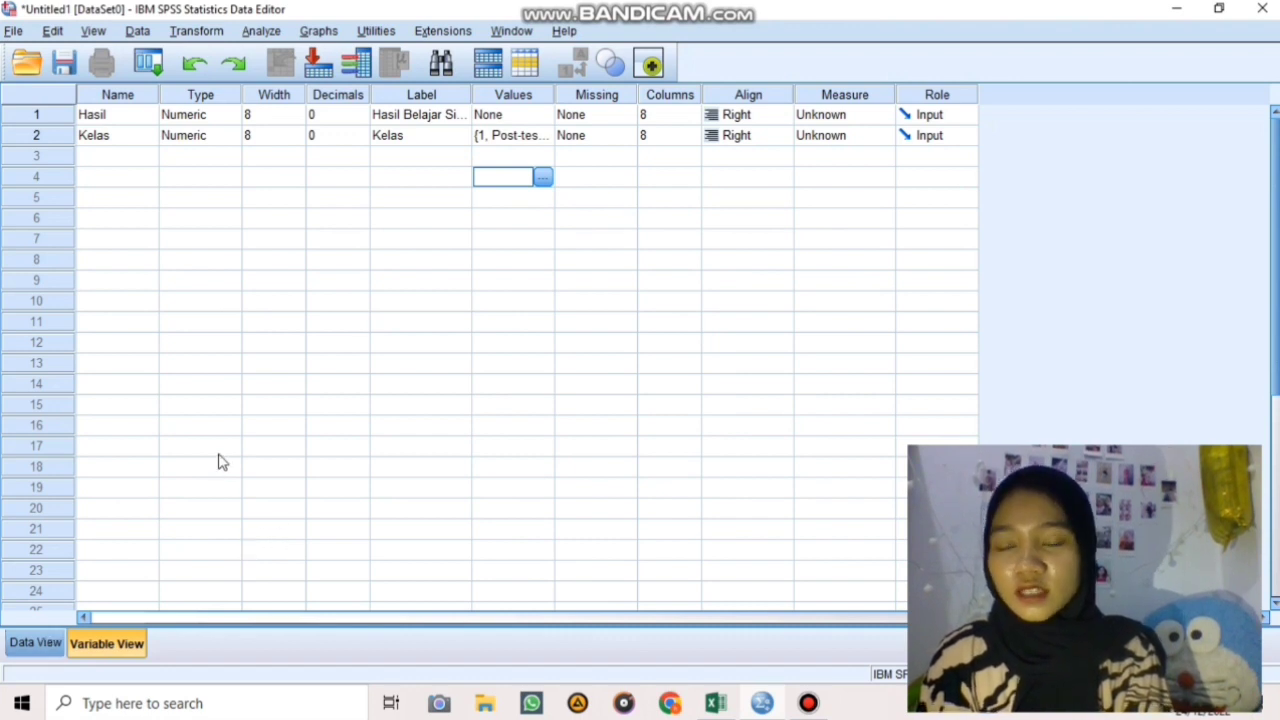
# Show the data grid and select the first case's cell in the Hasil column.
pyautogui.click(44, 648)
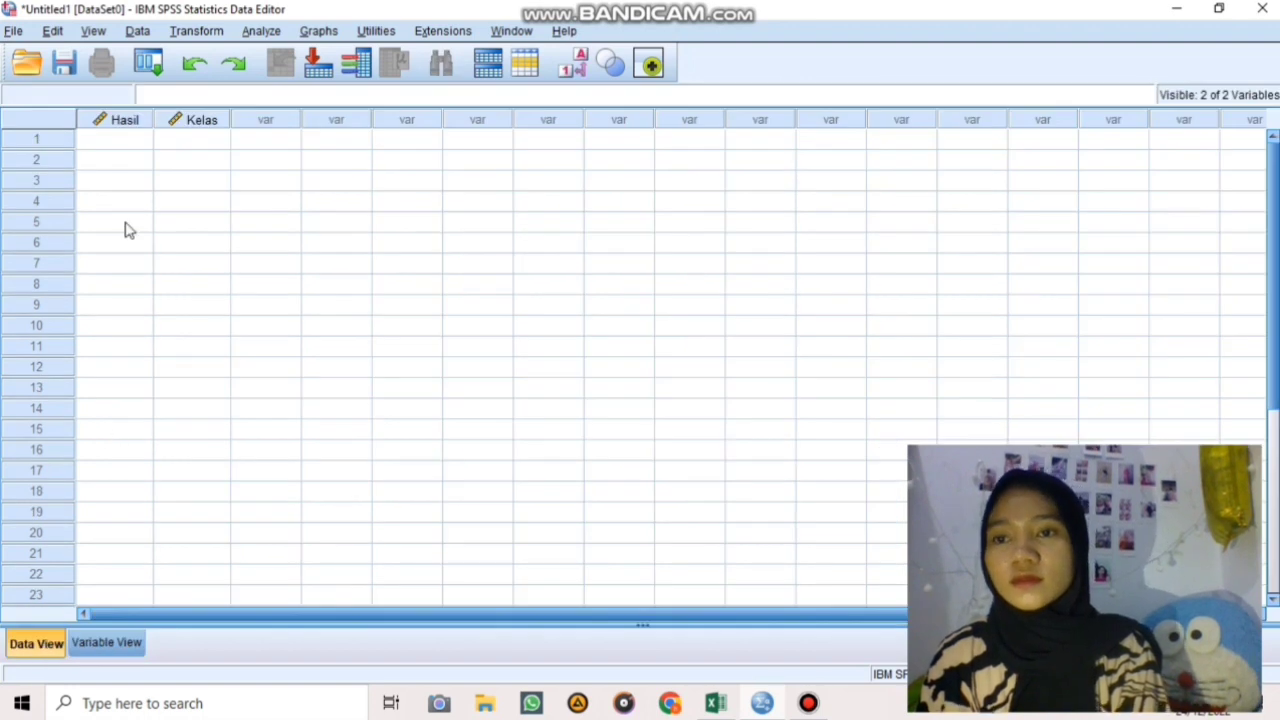
pyautogui.click(124, 141)
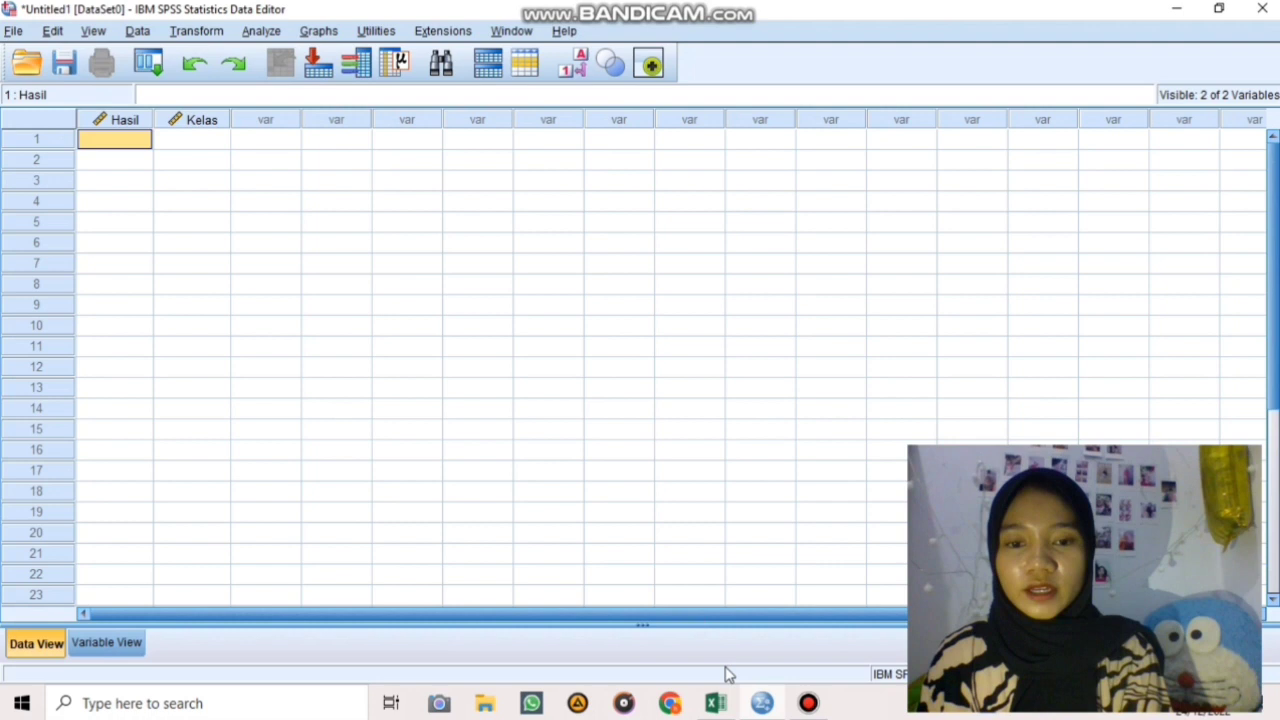
pyautogui.press('F2')
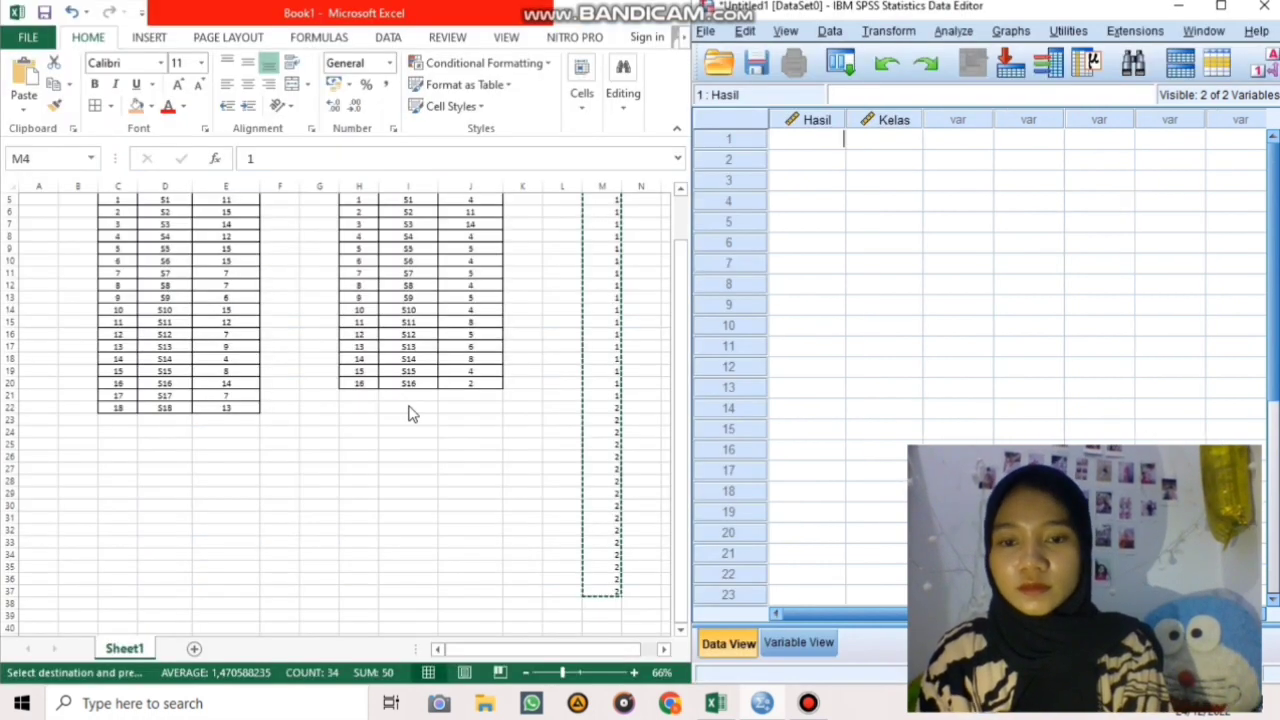
# Copy the 18 Kelas Eksperimen post-test scores (E5:E22) from Excel and paste them into the SPSS Hasil column from case 1.
pyautogui.click(684, 565)
pyautogui.moveTo(680, 517); pyautogui.dragTo(677, 462)
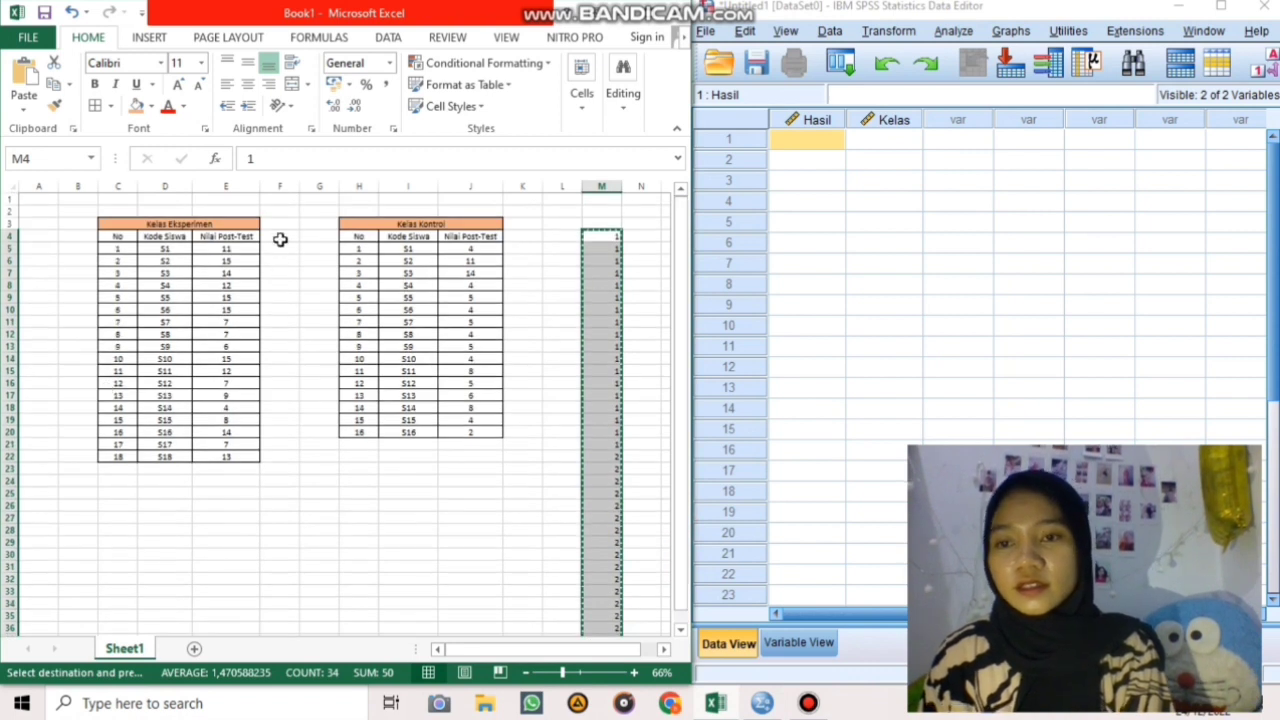
pyautogui.click(227, 249)
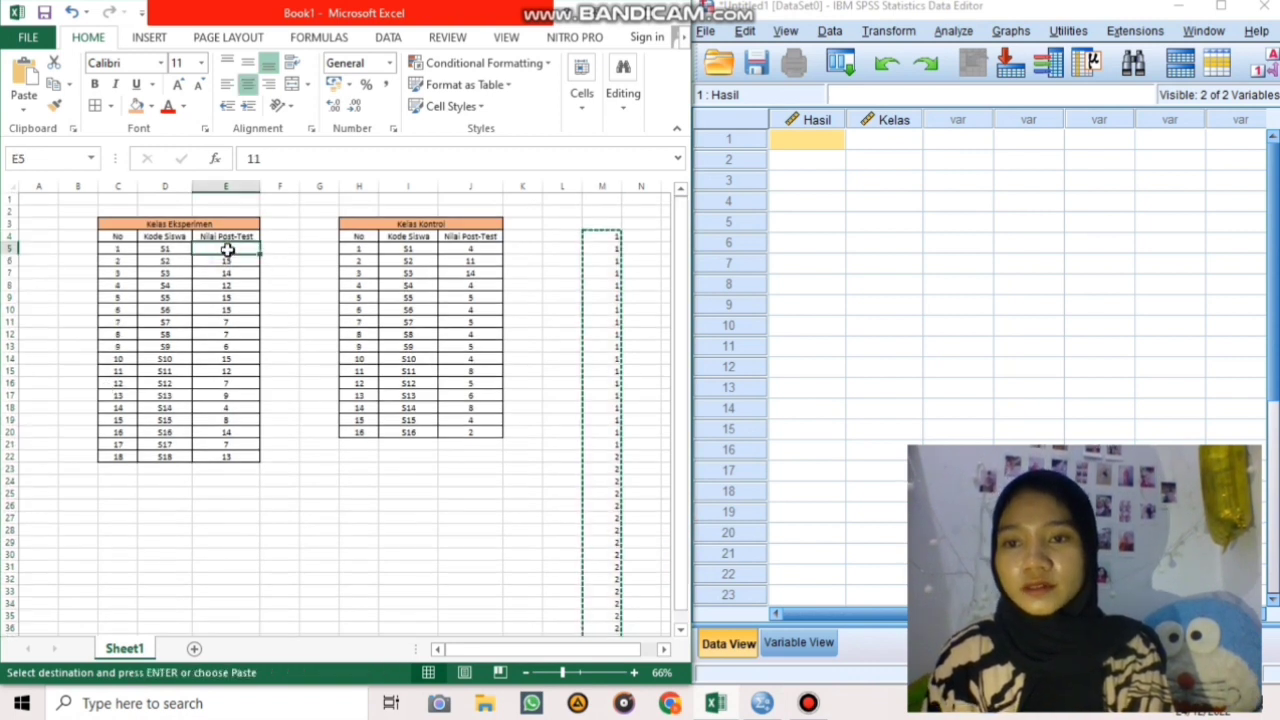
pyautogui.moveTo(227, 249); pyautogui.dragTo(228, 454)
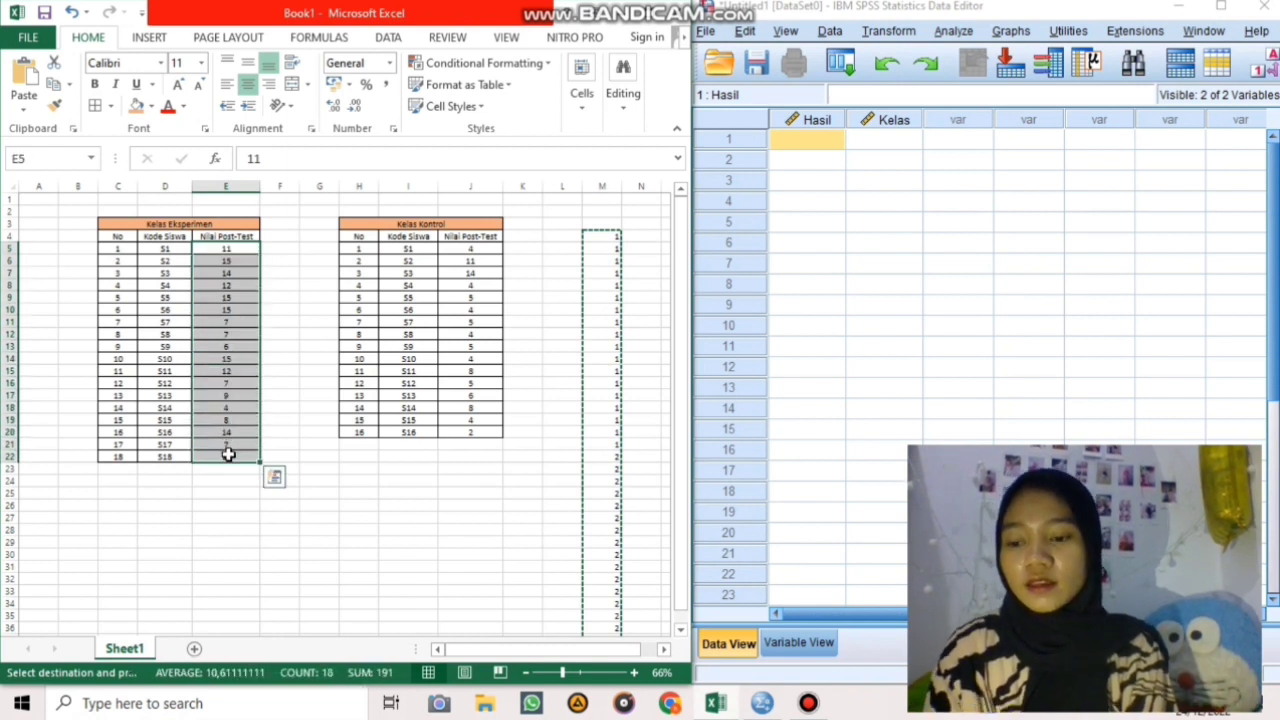
pyautogui.hotkey('ctrl', 'c')
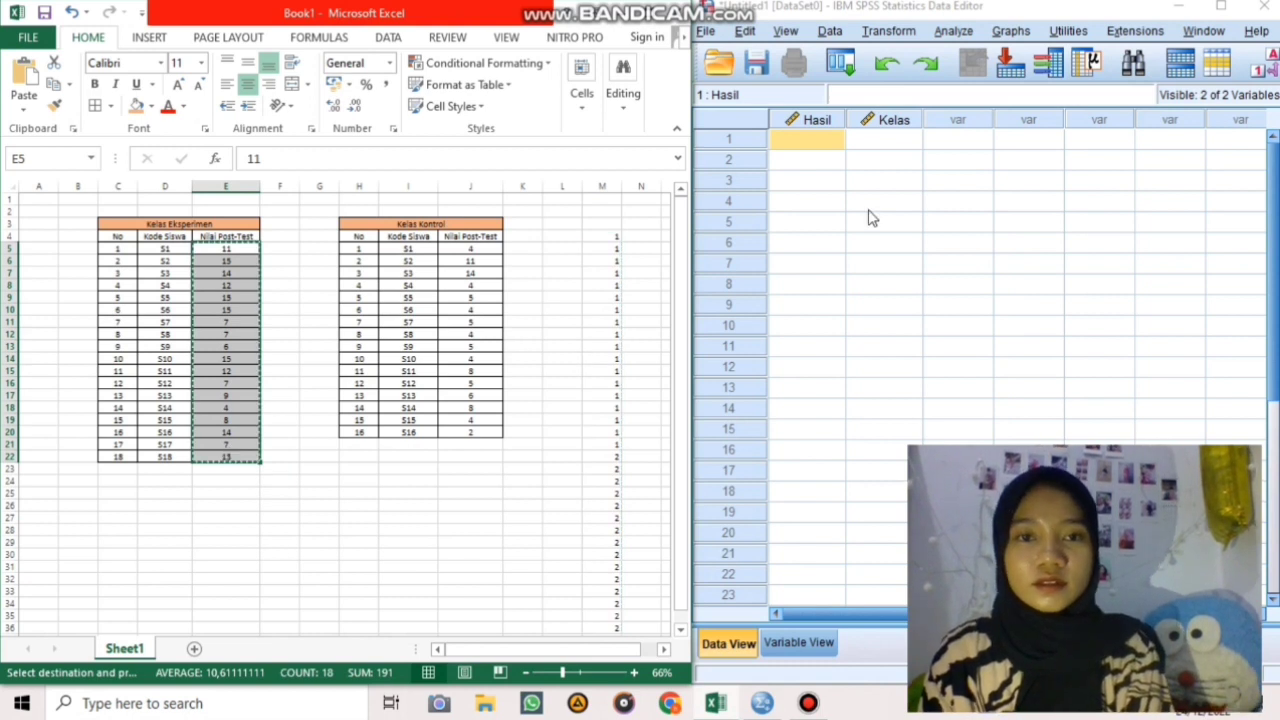
pyautogui.click(812, 143)
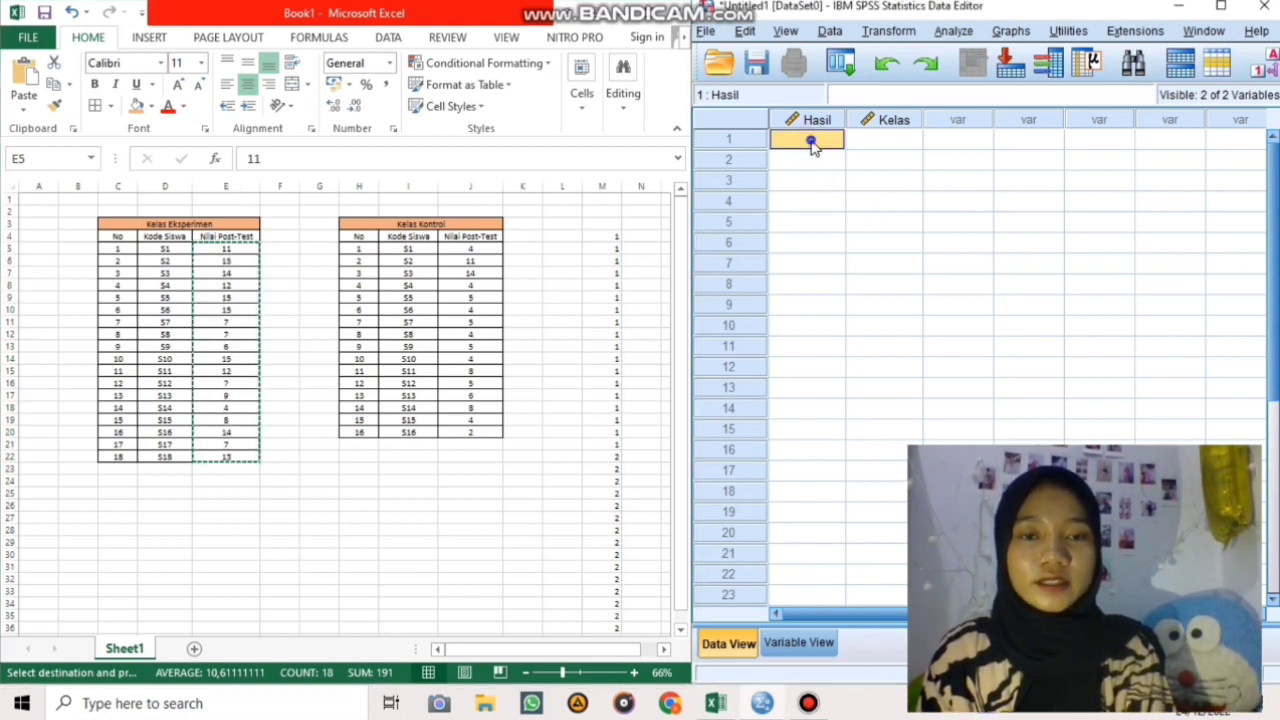
pyautogui.rightClick(812, 145)
pyautogui.click(849, 248)
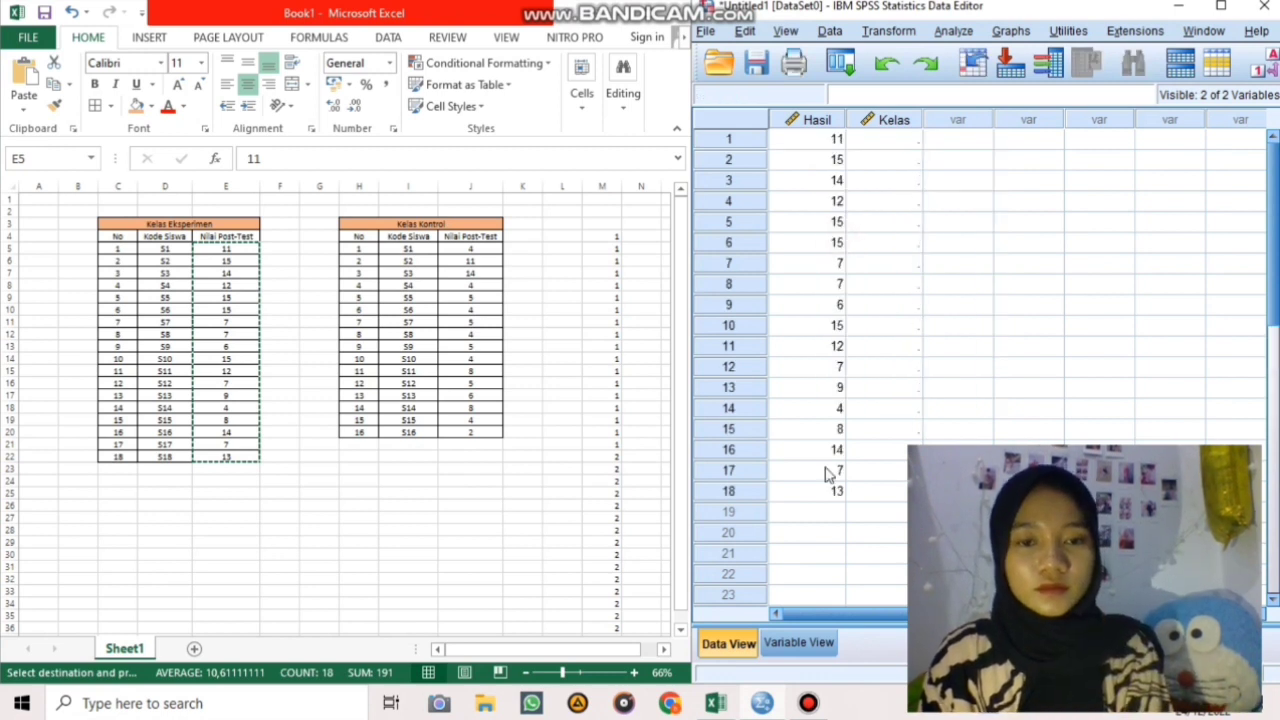
# Copy the Kelas Kontrol post-test scores (J5:J20) from Excel and paste them into the SPSS Hasil column from case 19.
pyautogui.click(822, 513)
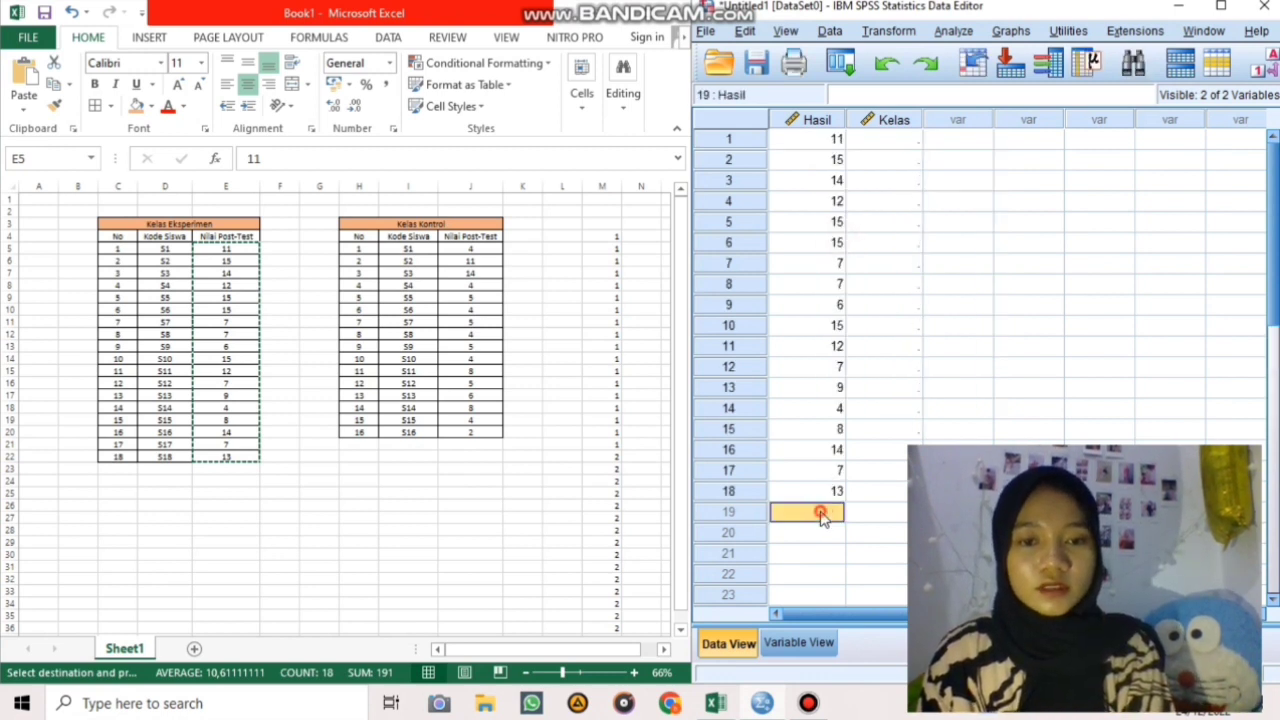
pyautogui.click(545, 460)
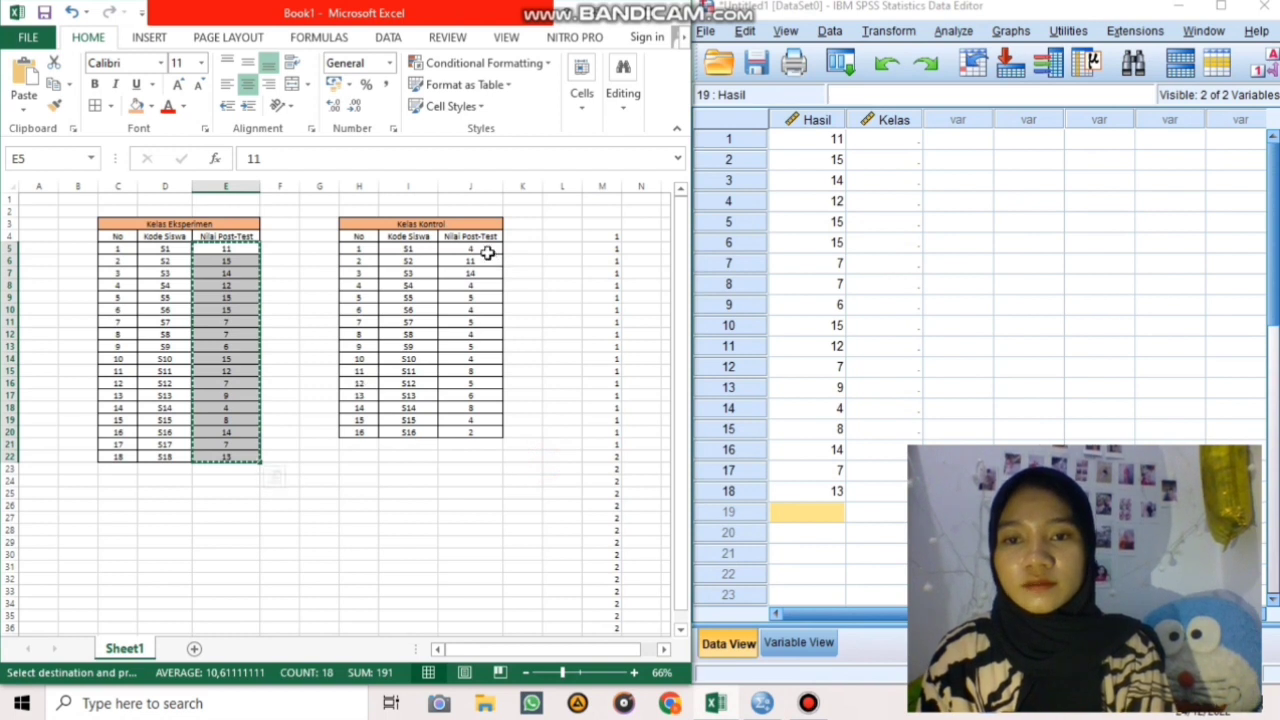
pyautogui.click(474, 252)
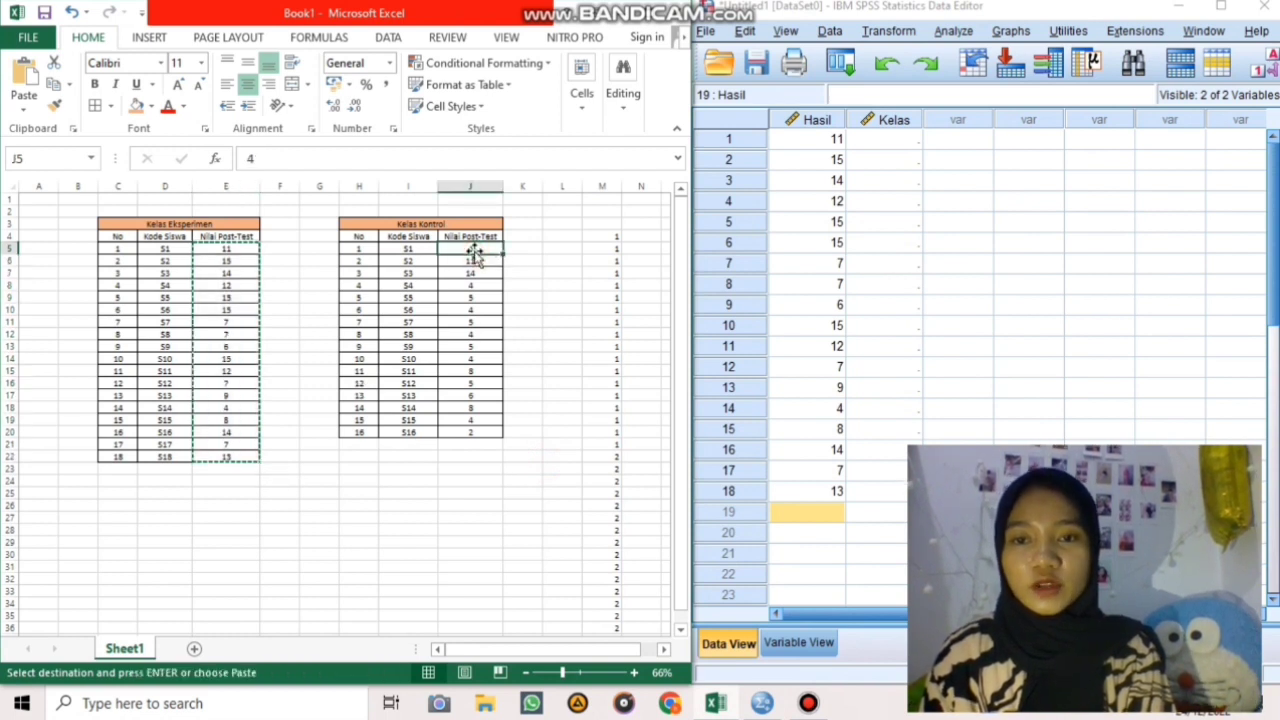
pyautogui.moveTo(474, 252); pyautogui.dragTo(474, 297)
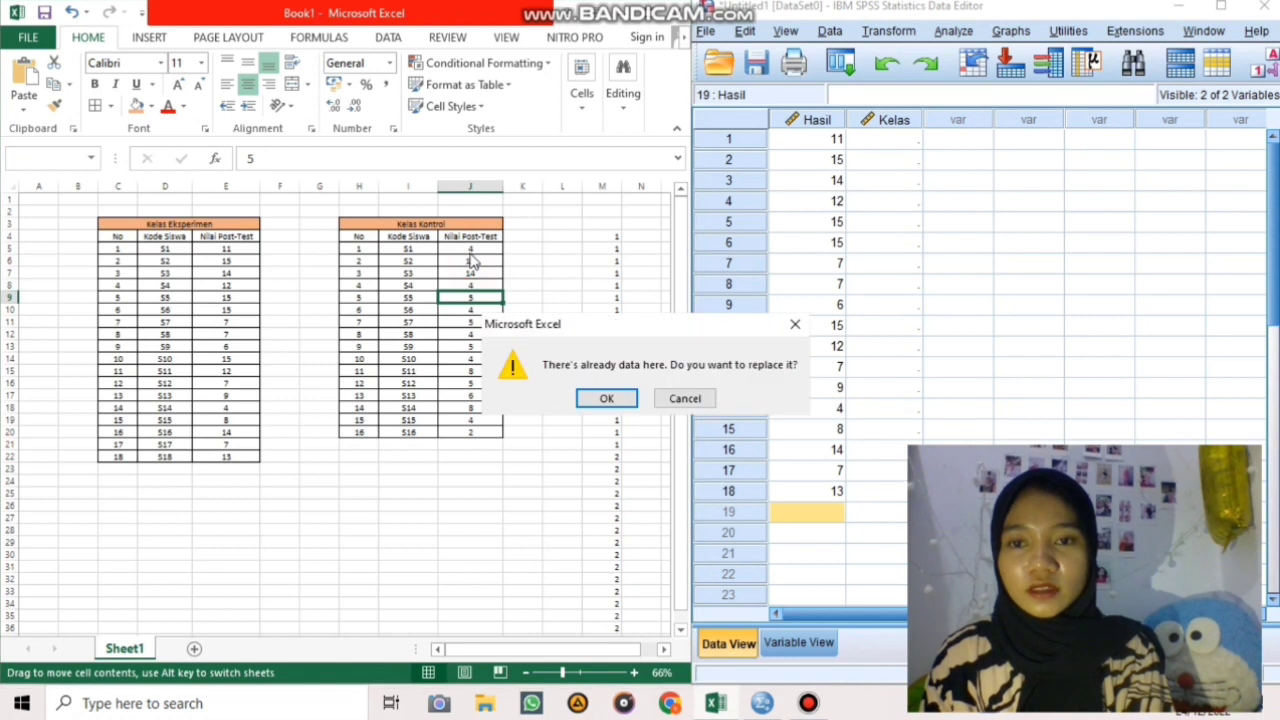
pyautogui.click(798, 327)
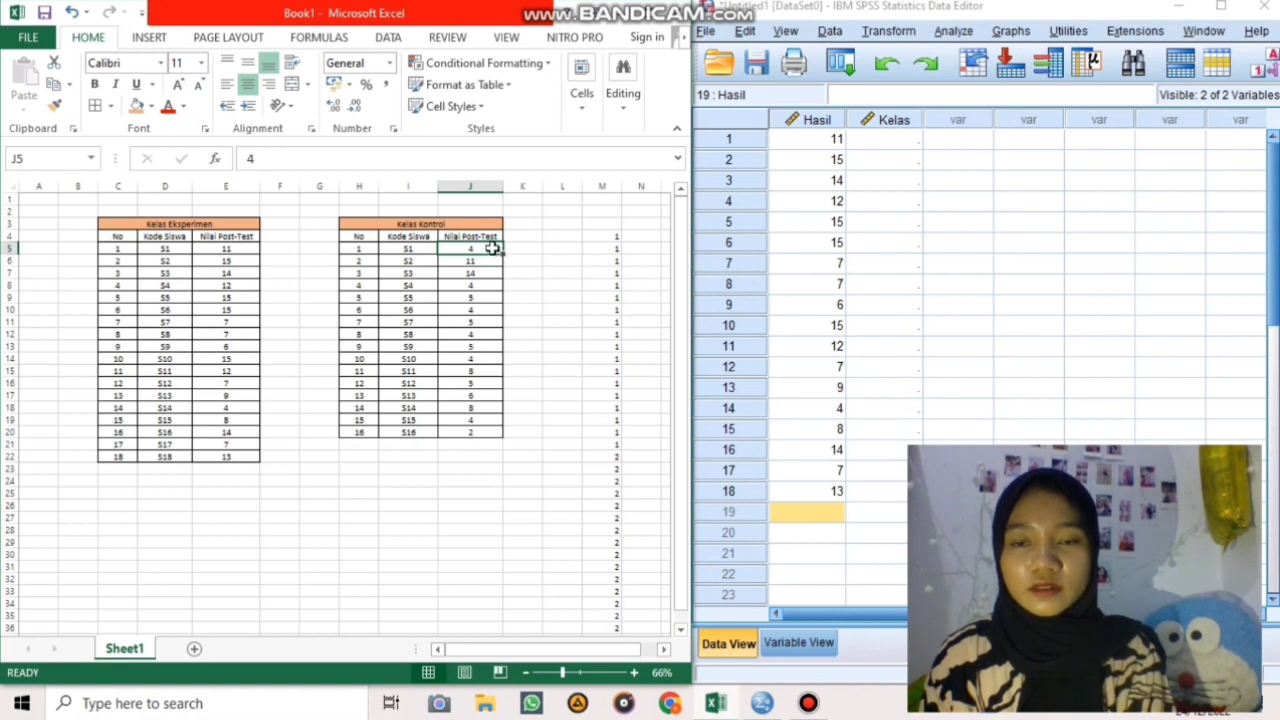
pyautogui.moveTo(491, 249); pyautogui.dragTo(498, 426)
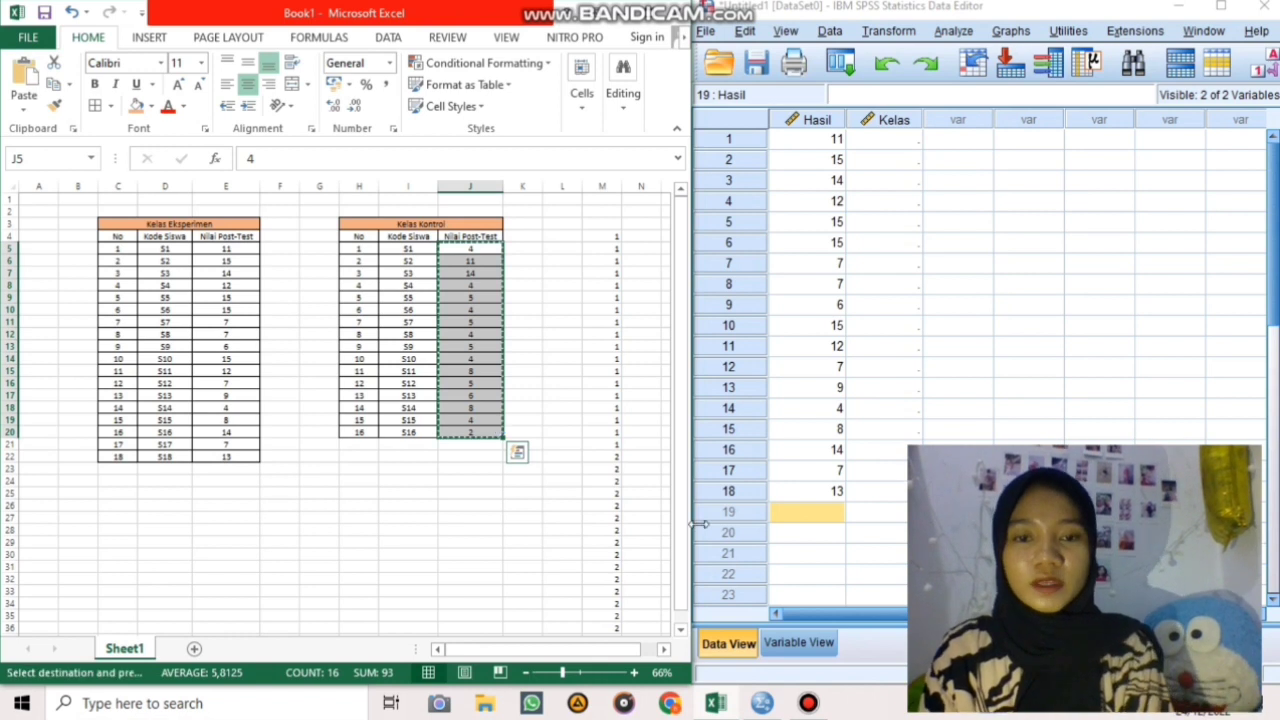
pyautogui.click(815, 511)
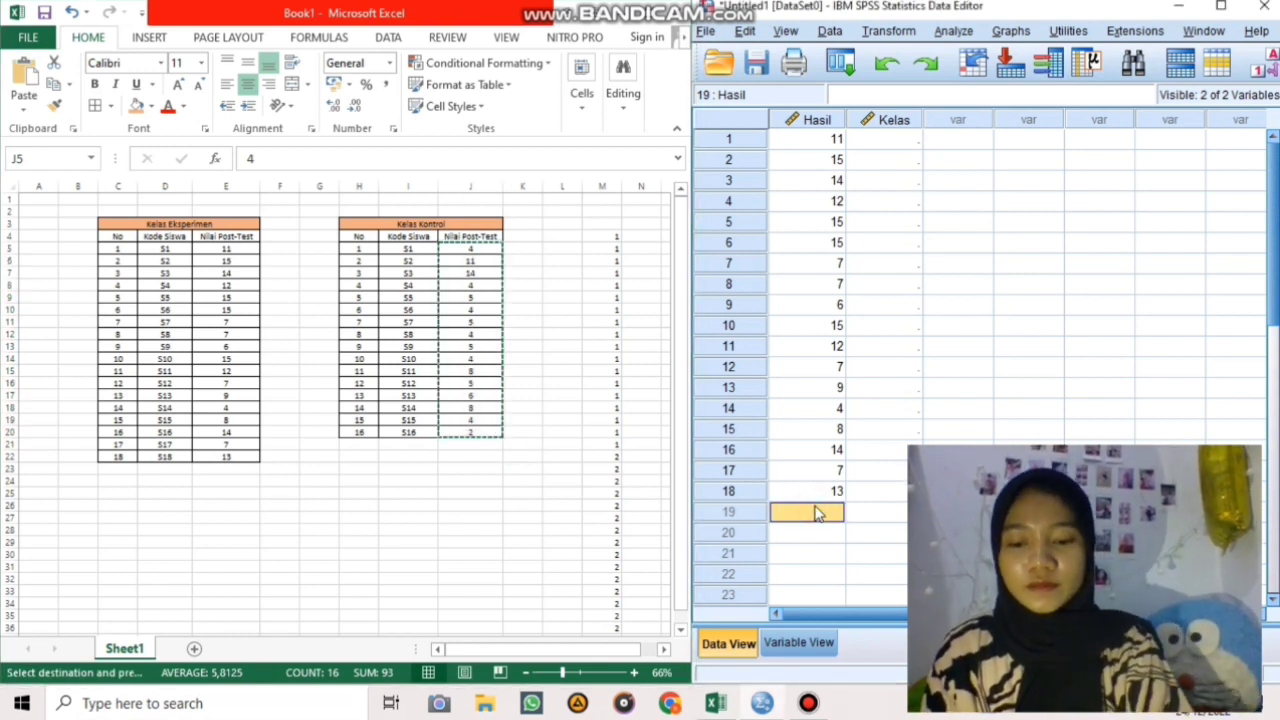
pyautogui.hotkey('ctrl', 'v')
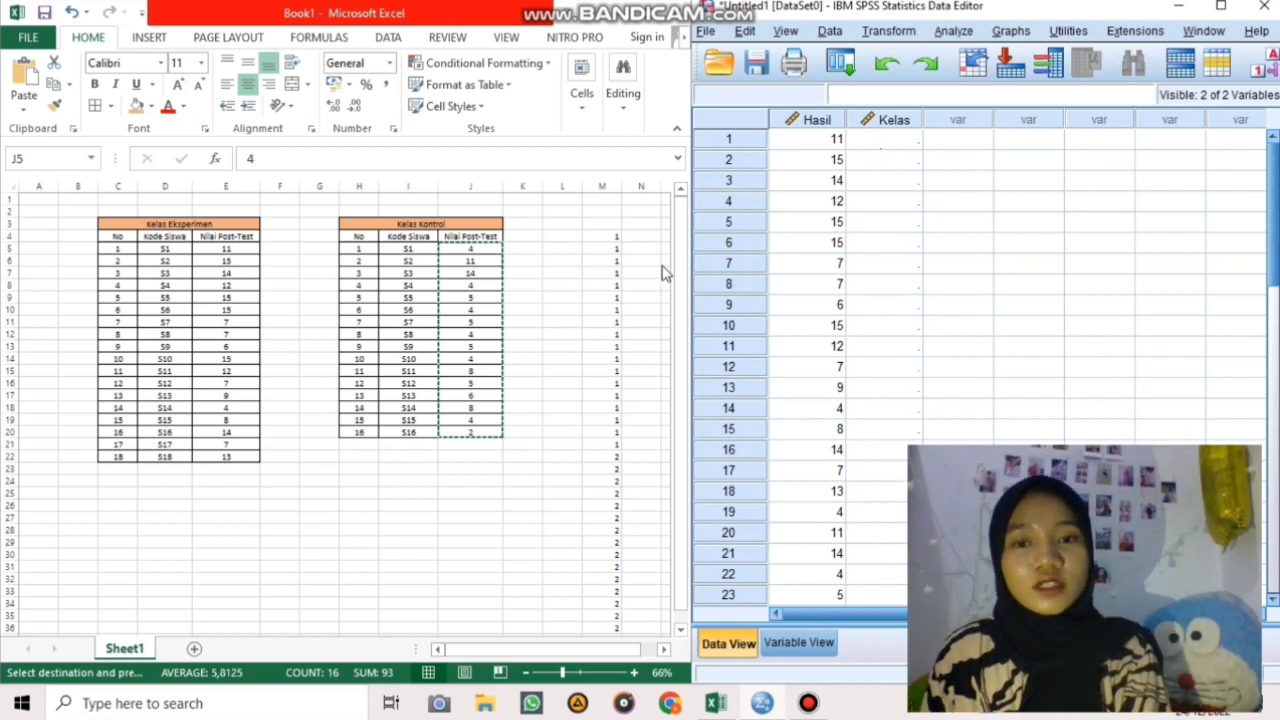
# Copy the class codes 1 and 2 (M4:M37) from Excel into the SPSS Kelas column from case 1 and check the filled rows.
pyautogui.click(601, 234)
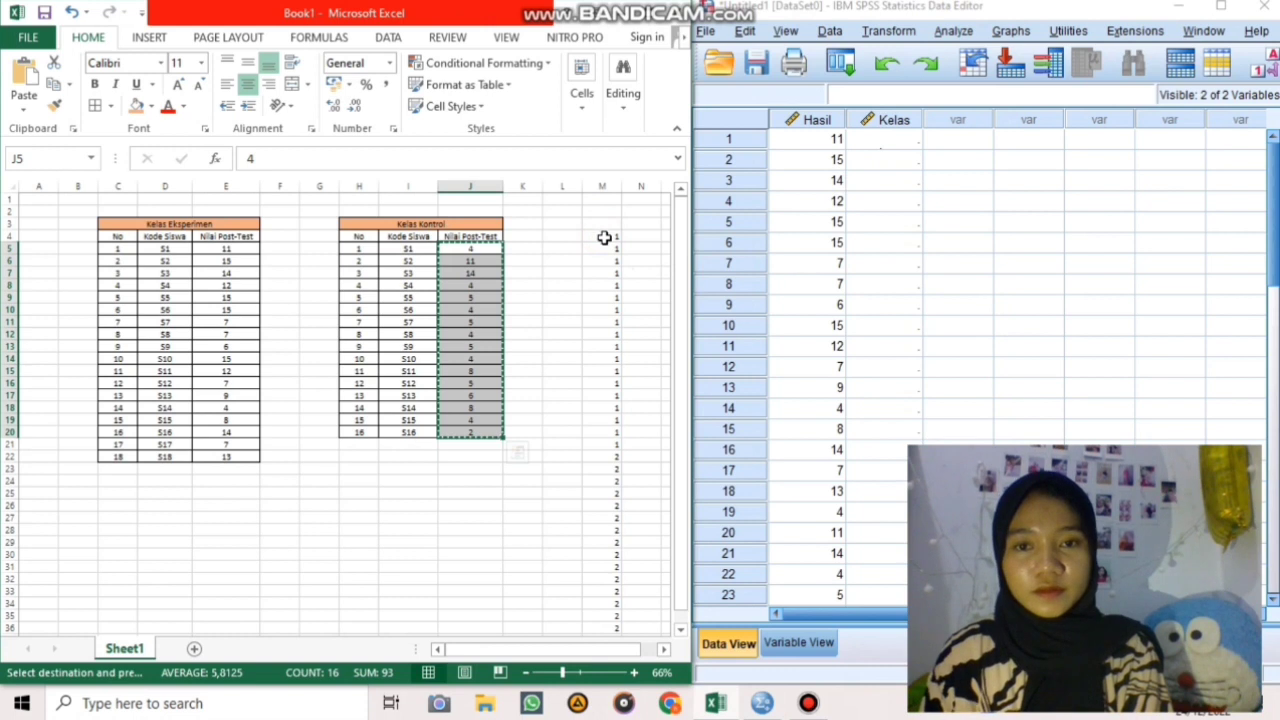
pyautogui.click(604, 237)
pyautogui.moveTo(604, 237); pyautogui.dragTo(611, 617)
pyautogui.hotkey('ctrl', 'c')
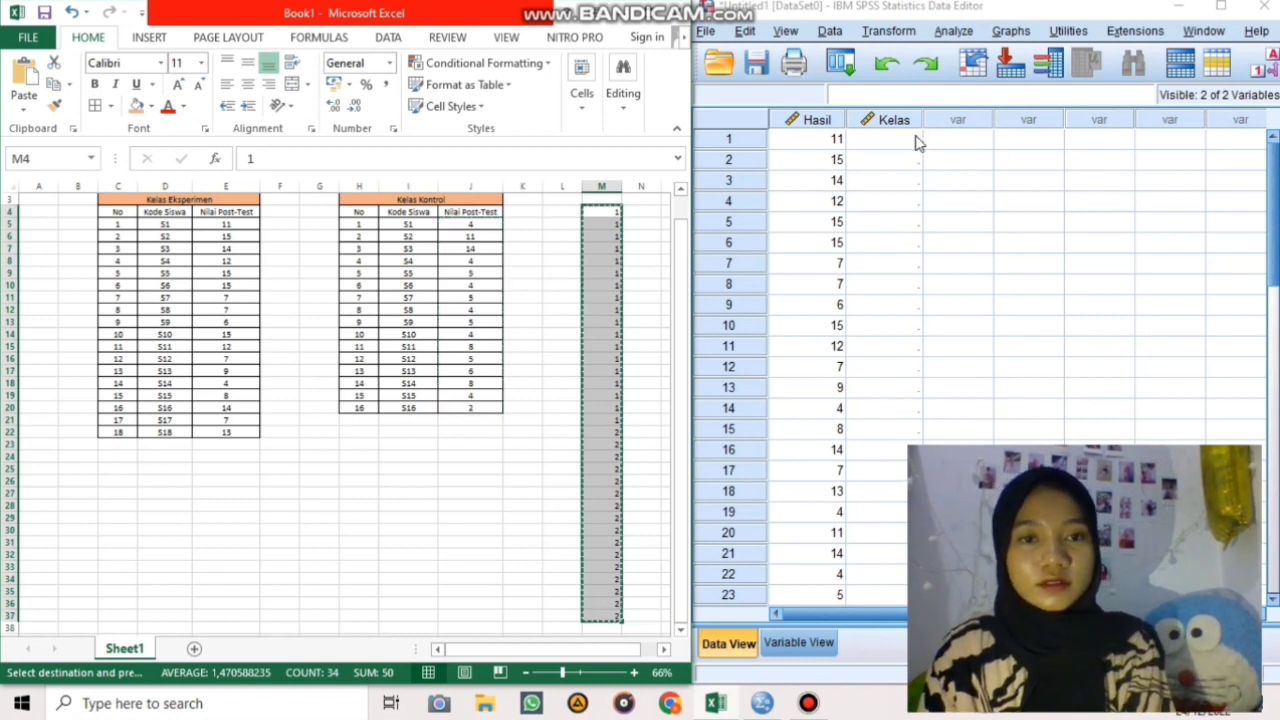
pyautogui.click(900, 140)
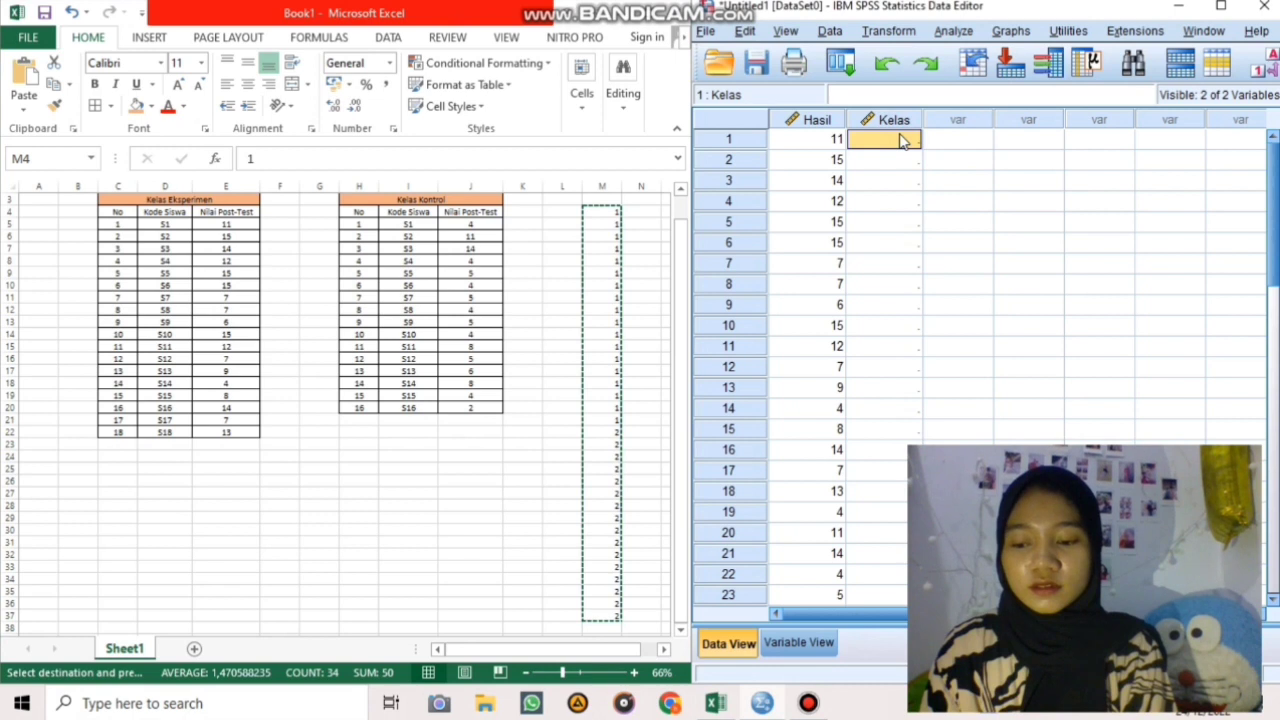
pyautogui.hotkey('ctrl', 'v')
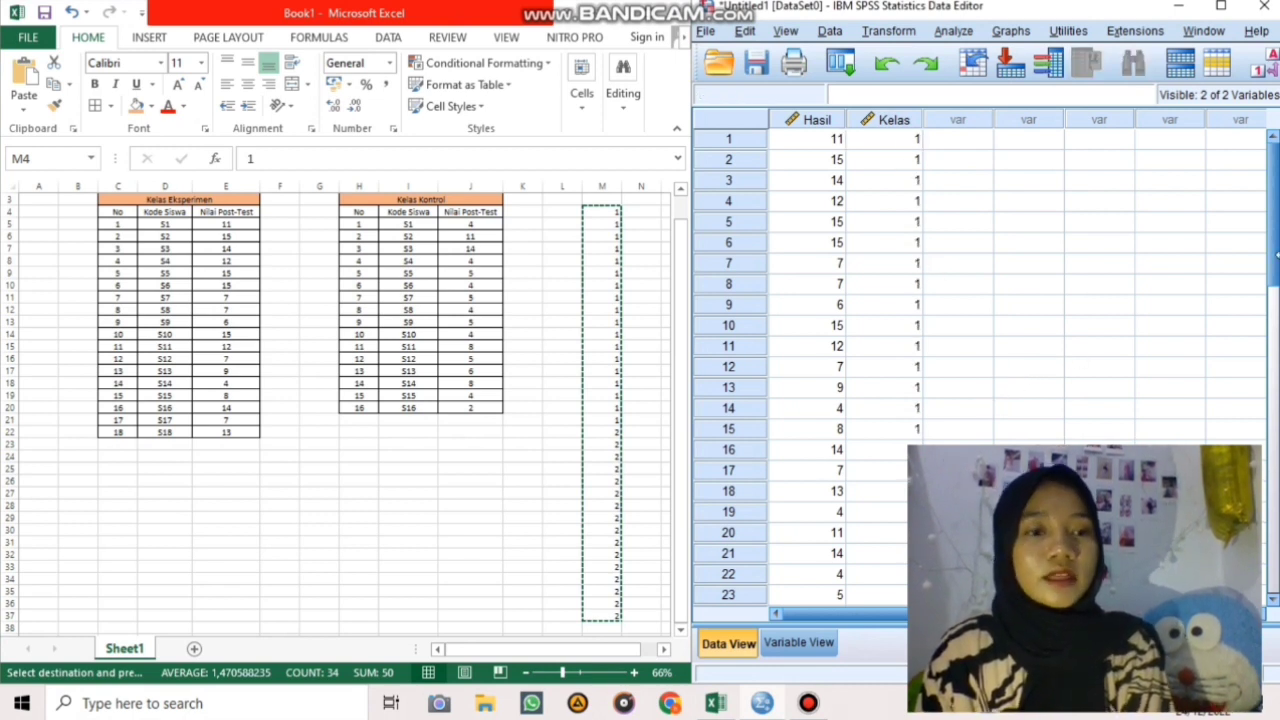
pyautogui.click(1272, 343)
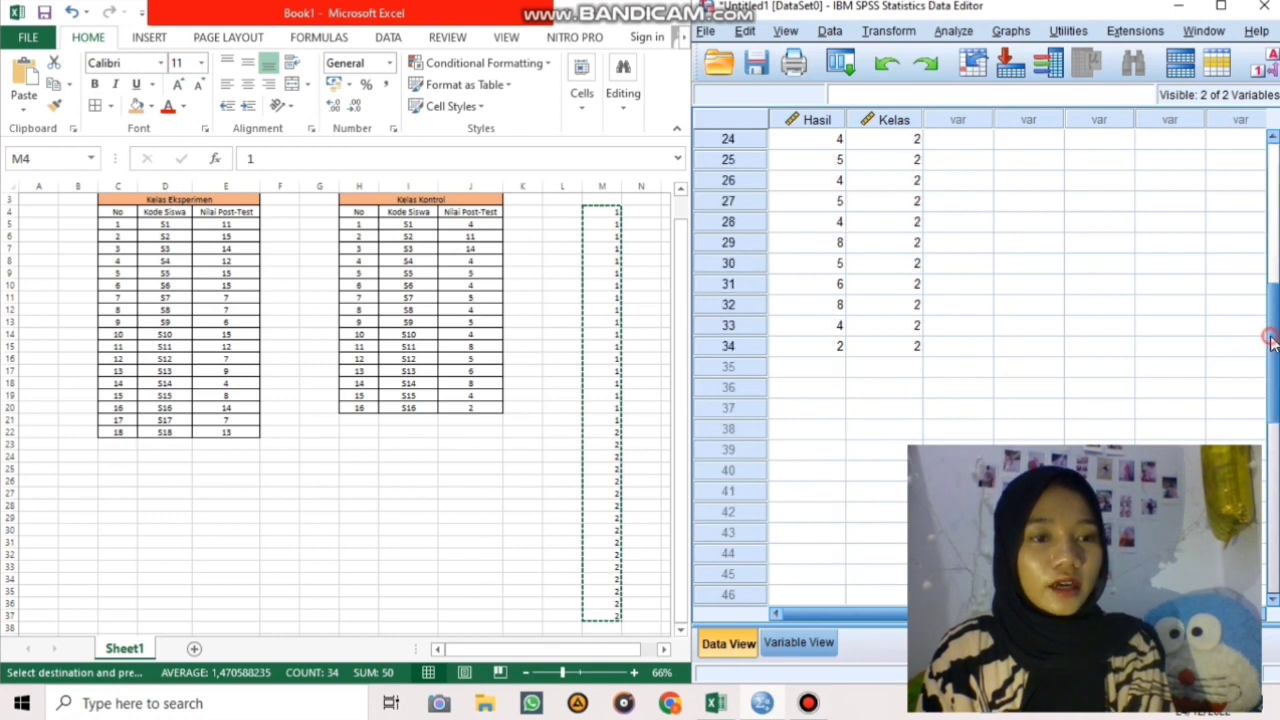
pyautogui.click(1275, 248)
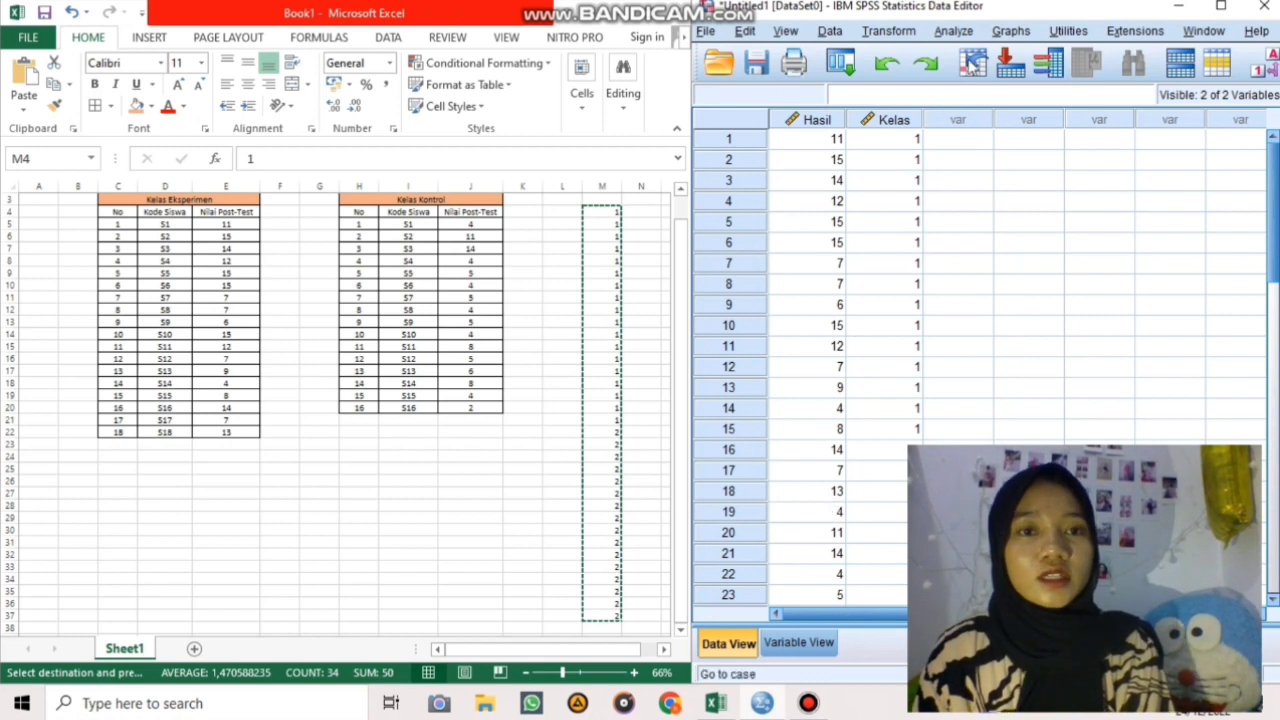
# Set up an Explore analysis with Hasil Belajar Siswa as the dependent variable and Kelas as the factor.
pyautogui.click(954, 32)
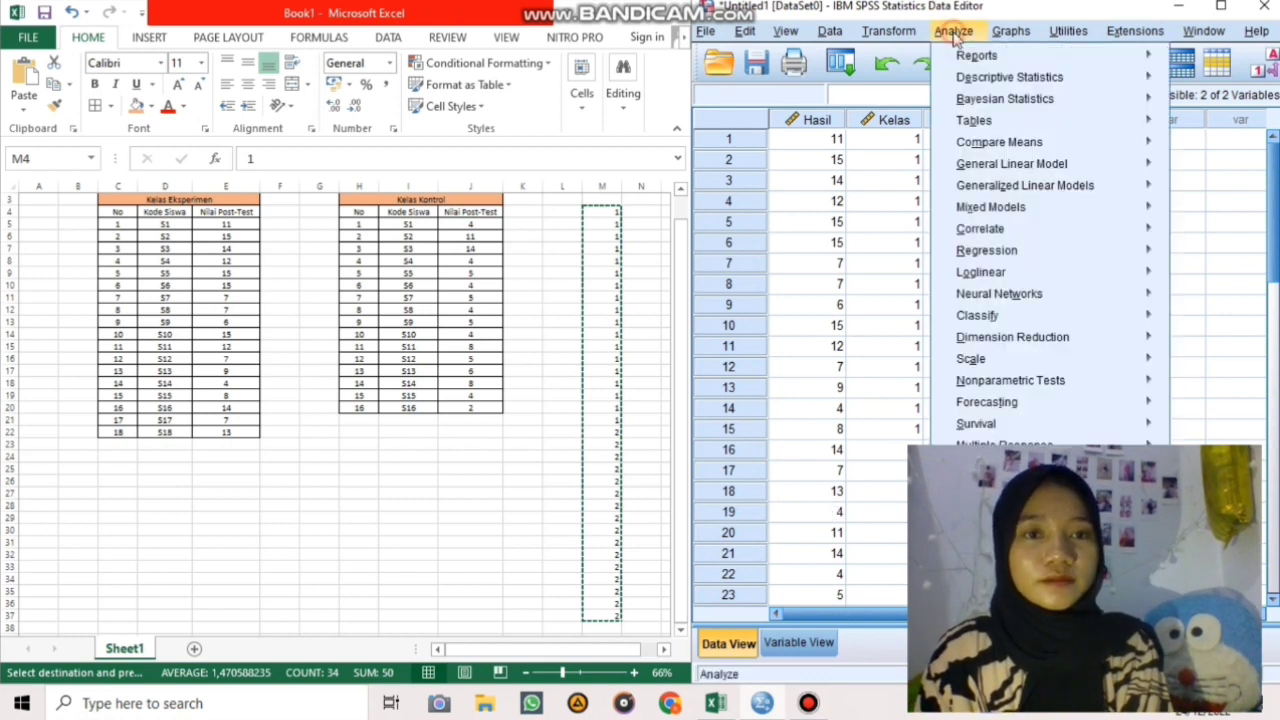
pyautogui.moveTo(972, 84)
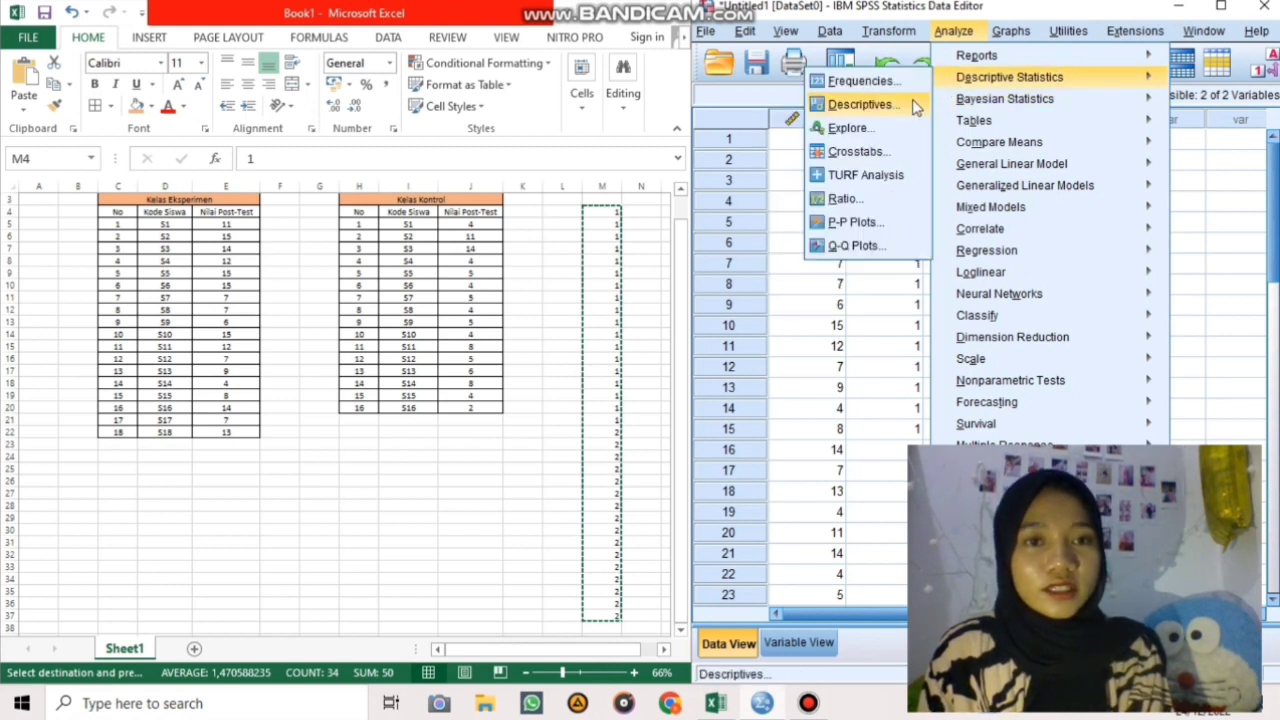
pyautogui.click(883, 130)
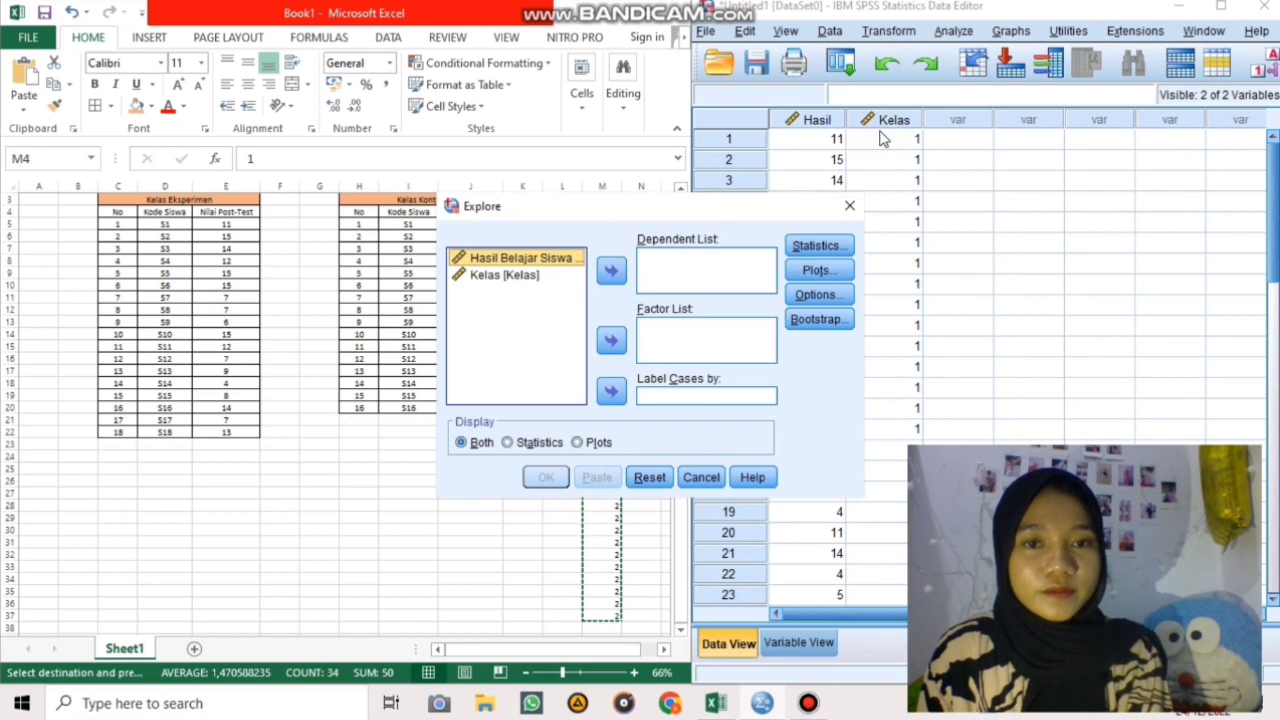
pyautogui.click(608, 274)
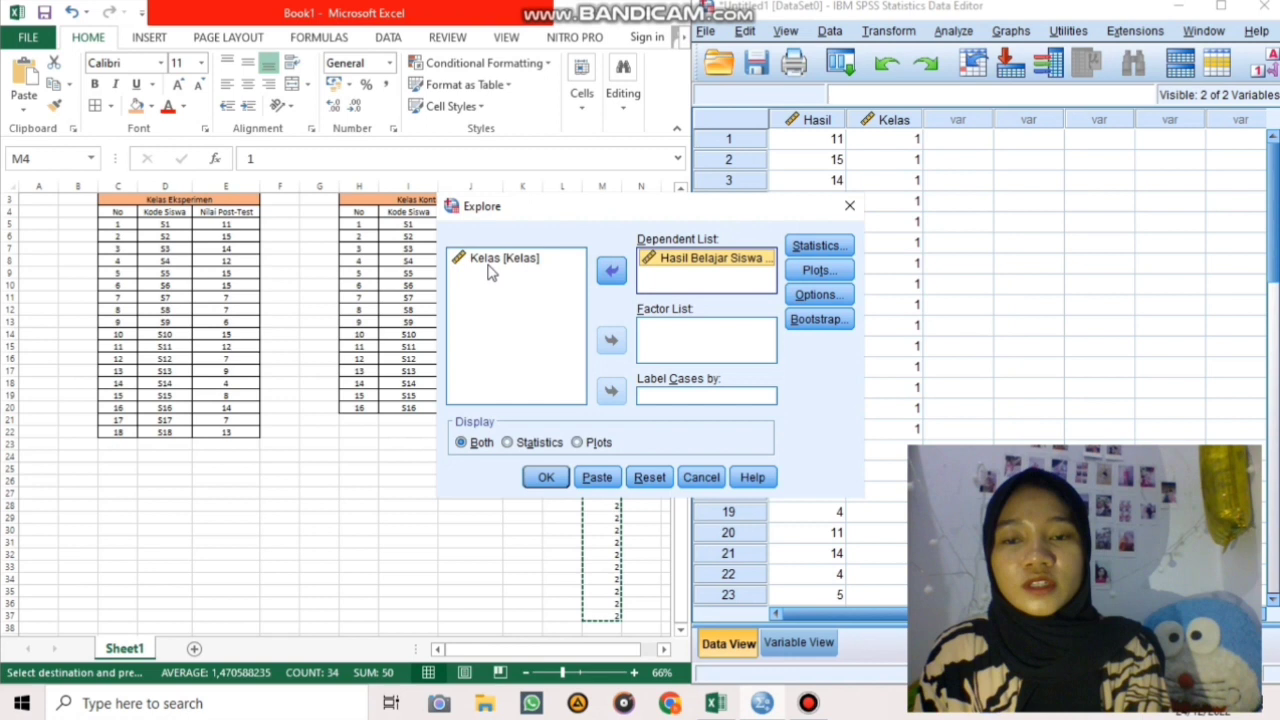
pyautogui.click(490, 264)
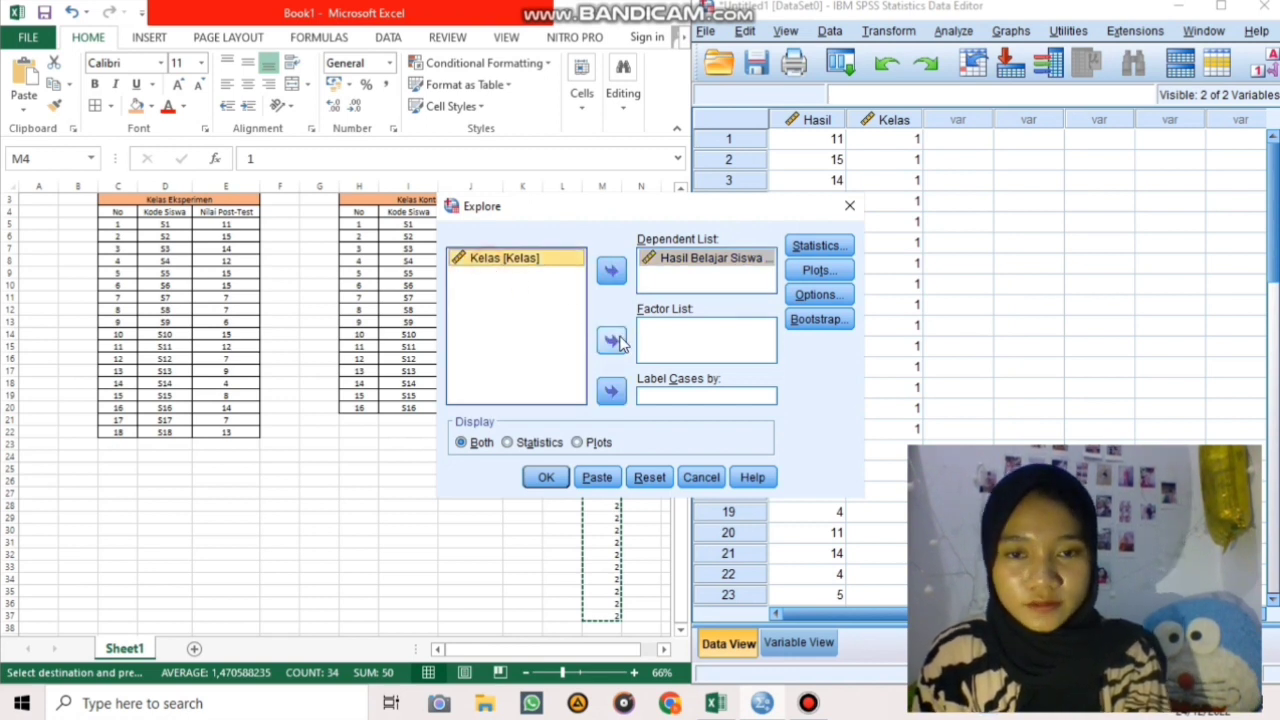
pyautogui.click(614, 341)
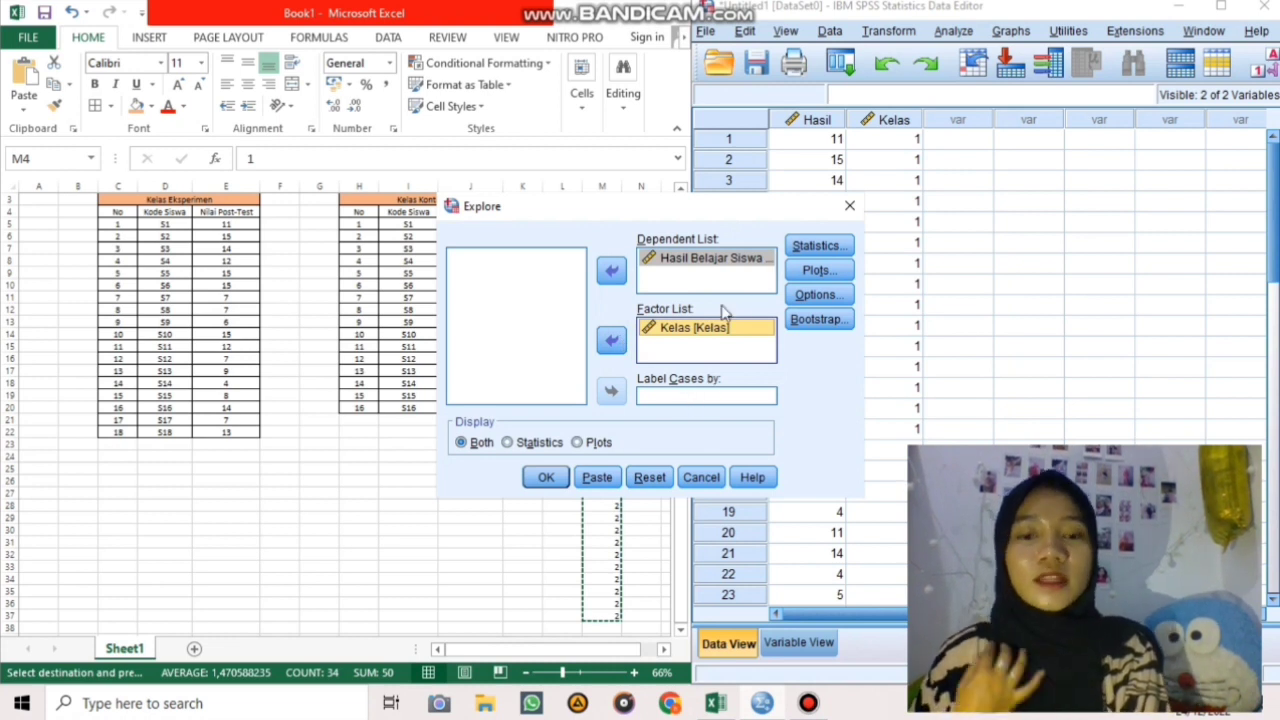
# Include normality plots with tests in the Explore plots, keeping stem-and-leaf and no Levene test, and run the analysis.
pyautogui.click(816, 270)
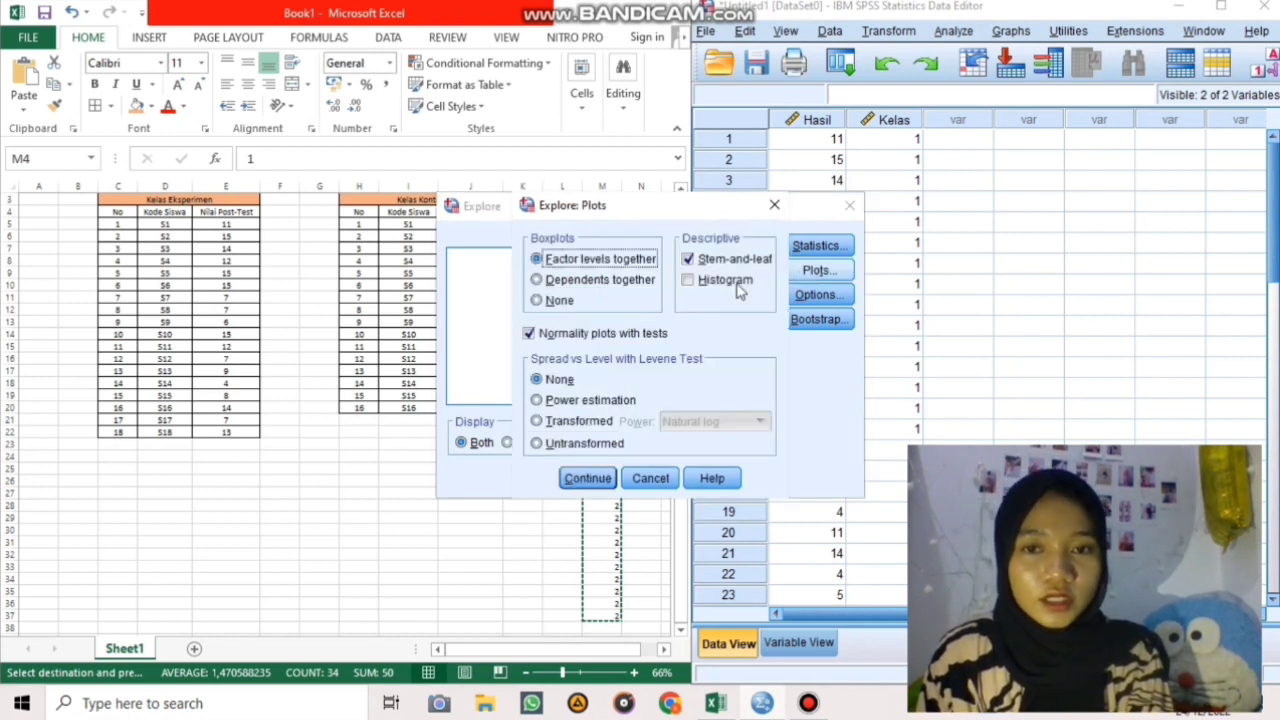
pyautogui.click(529, 334)
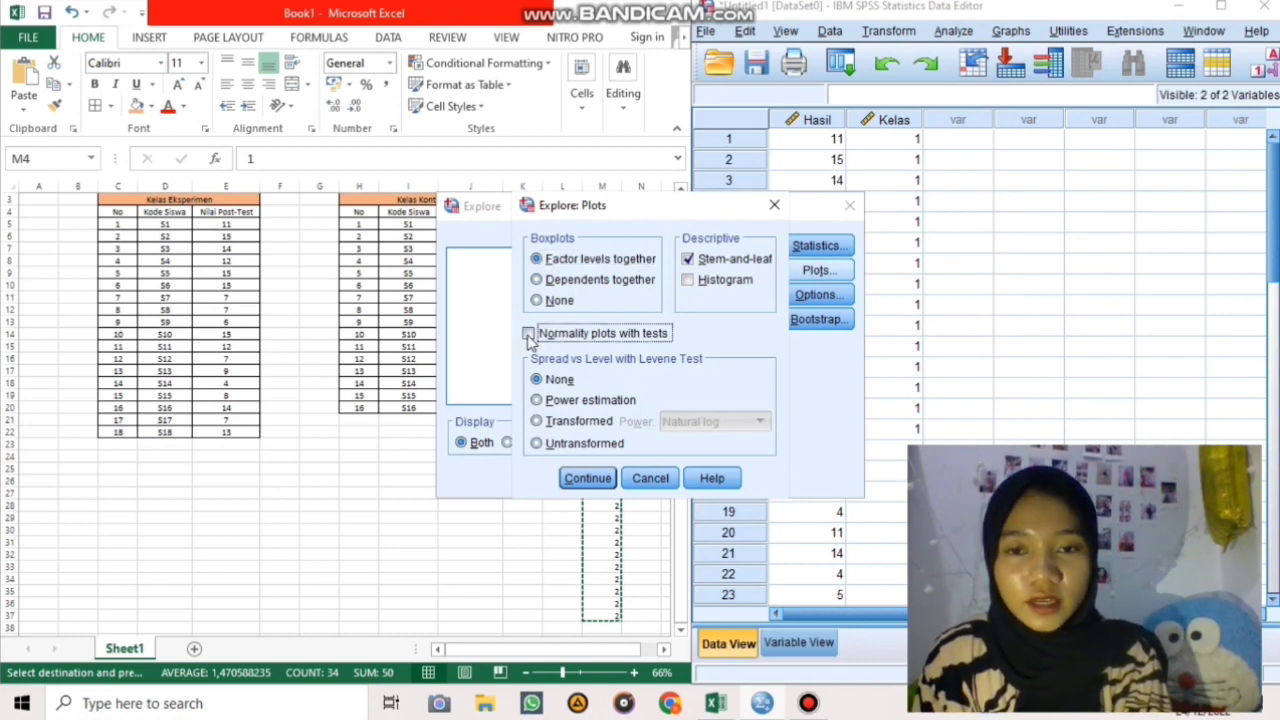
pyautogui.click(529, 336)
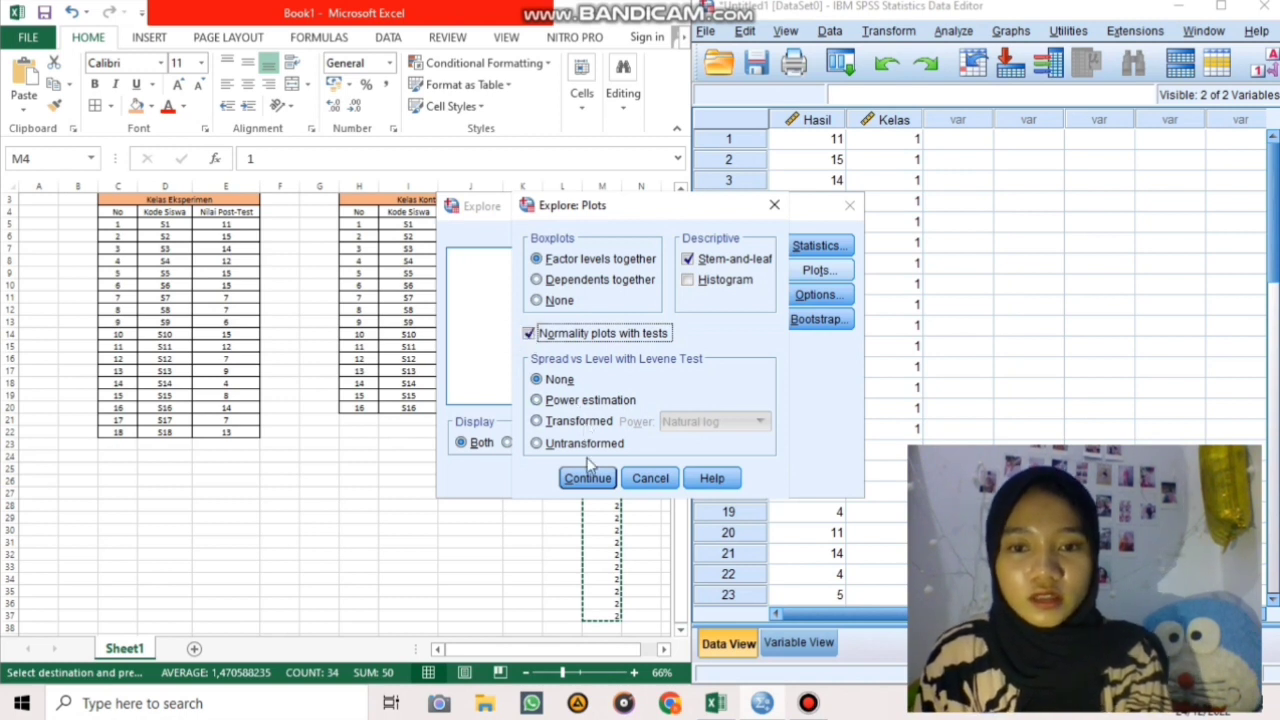
pyautogui.click(588, 479)
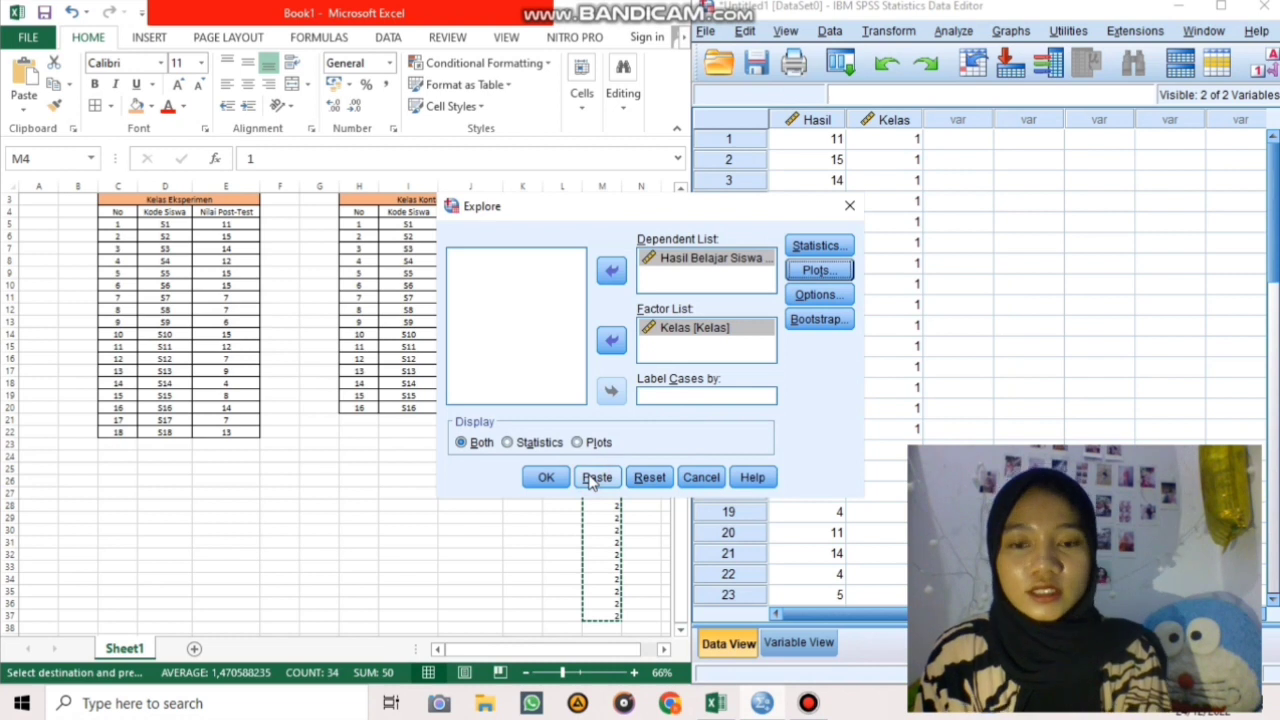
pyautogui.click(546, 478)
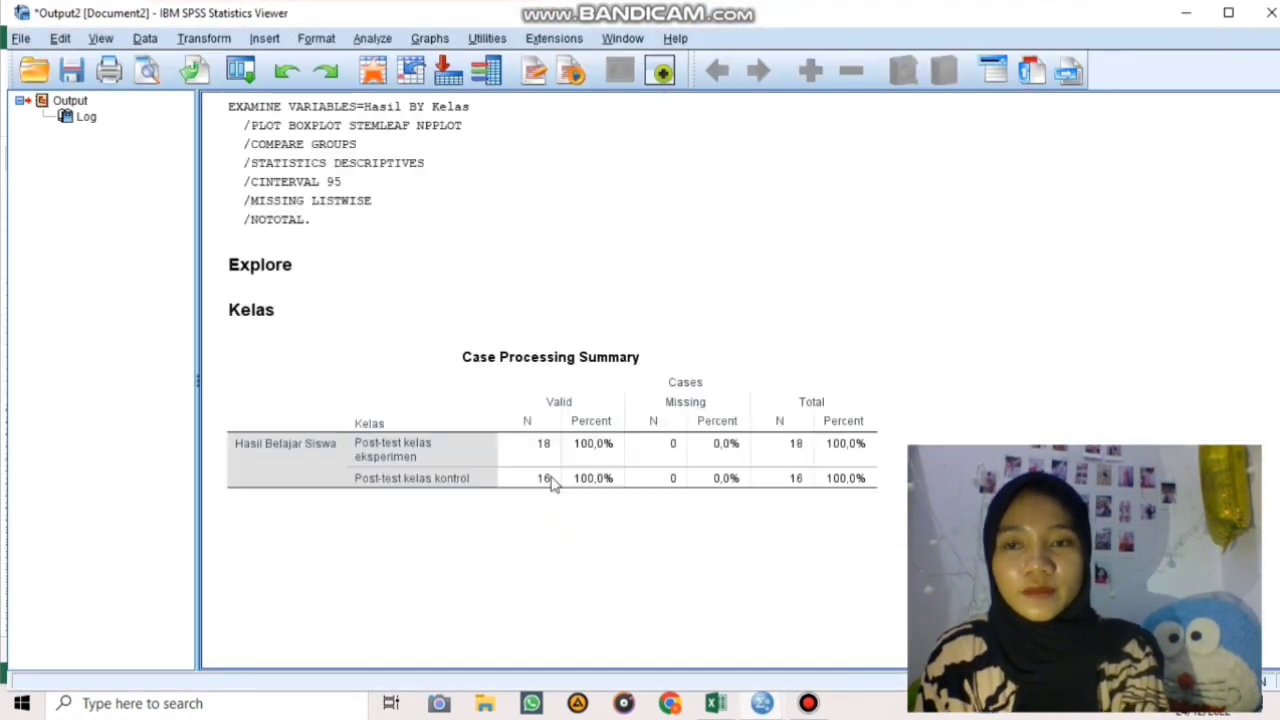
# Examine the Case Processing Summary and Descriptives tables in the Explore output.
pyautogui.click(555, 484)
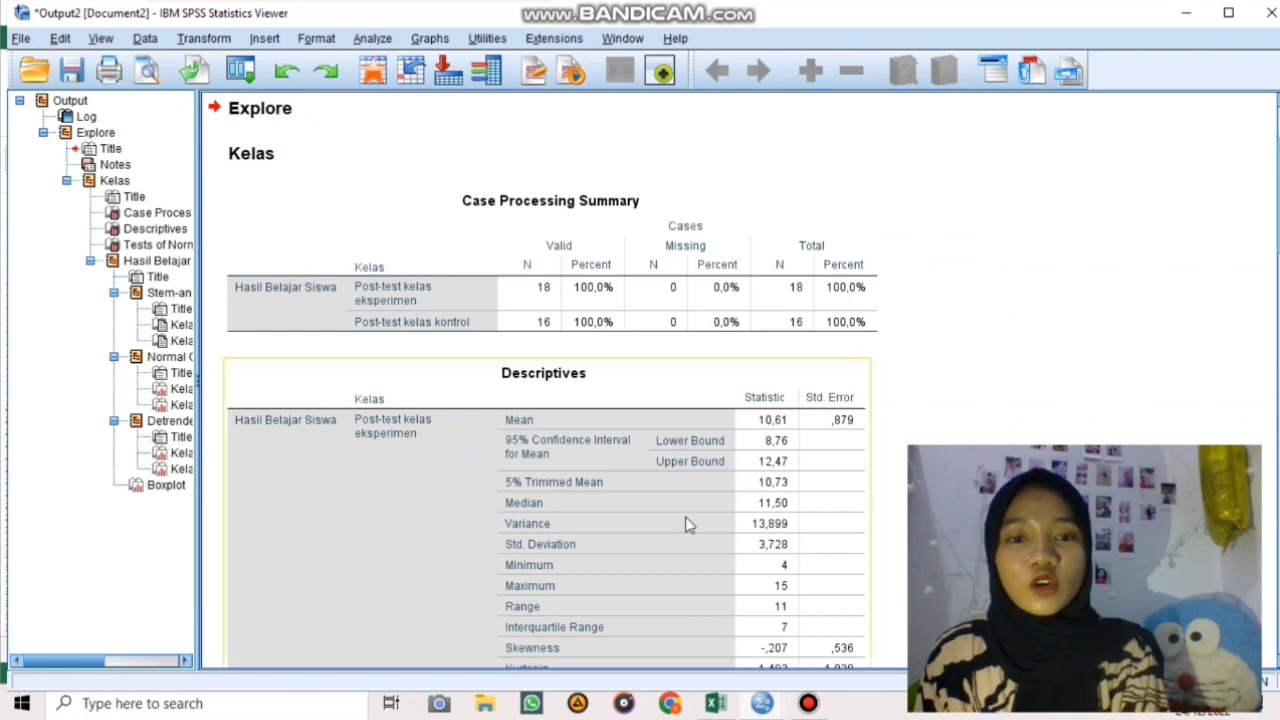
pyautogui.click(609, 332)
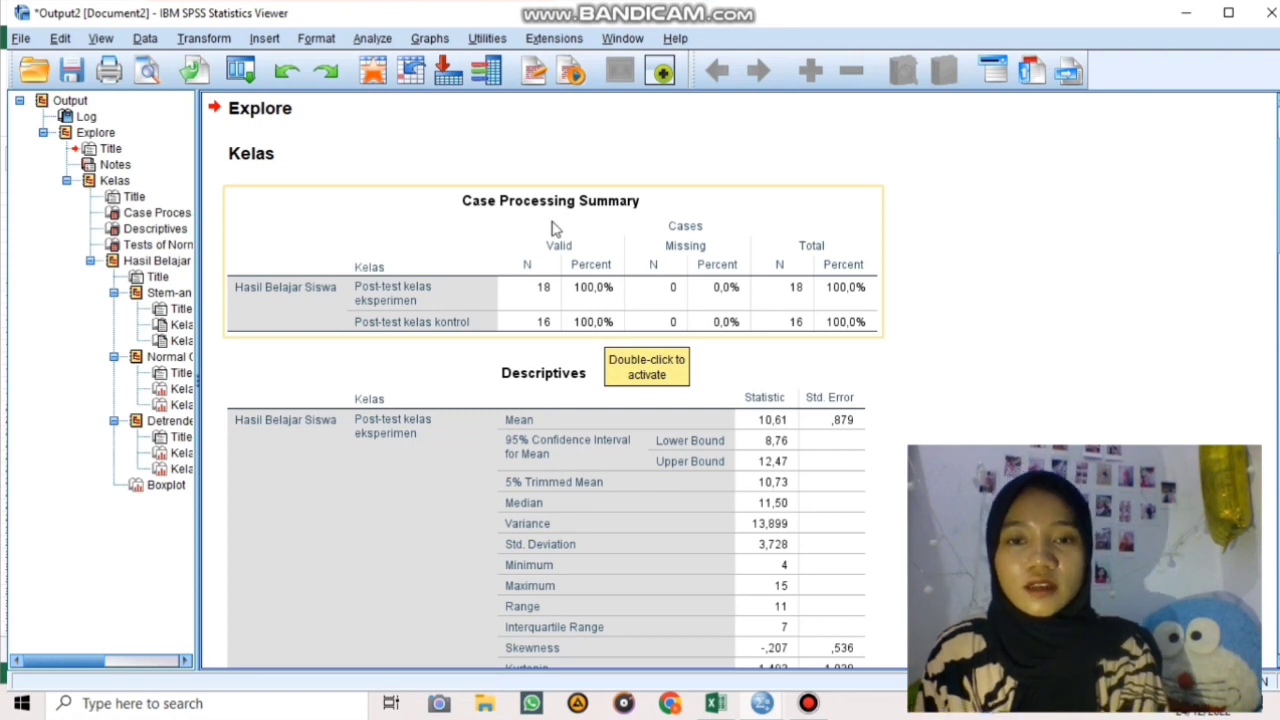
pyautogui.click(495, 377)
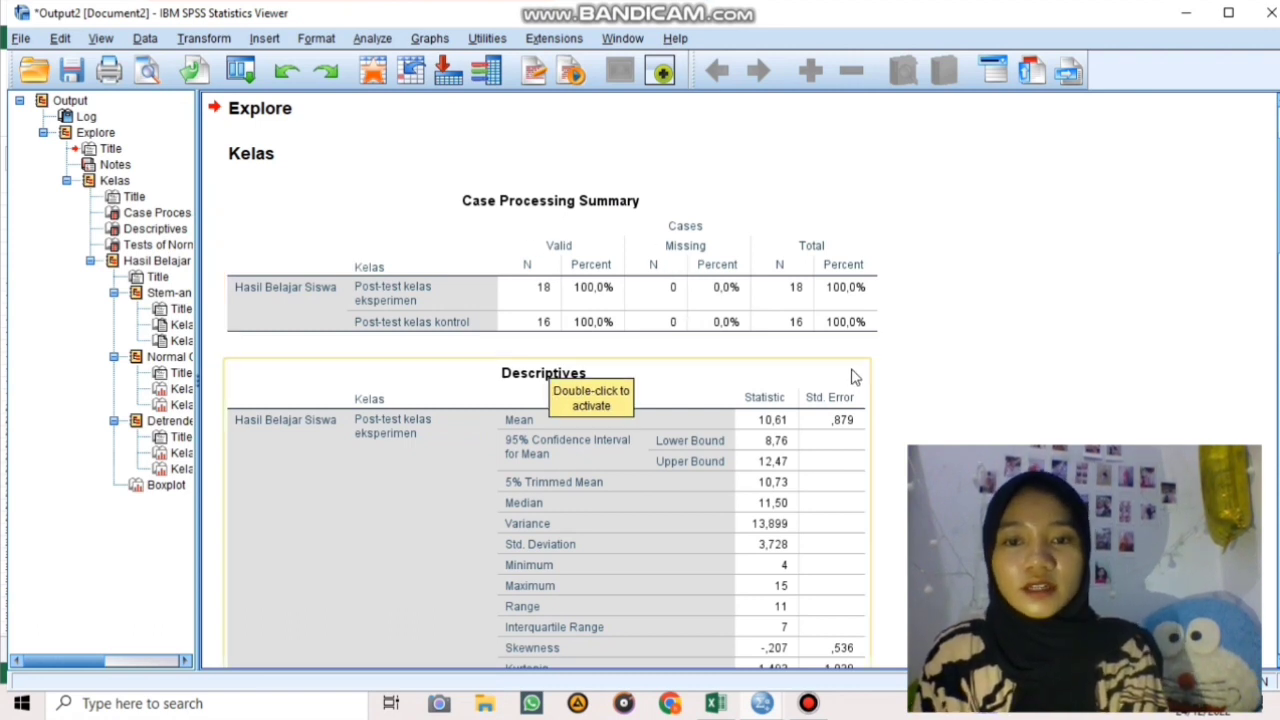
pyautogui.click(1058, 400)
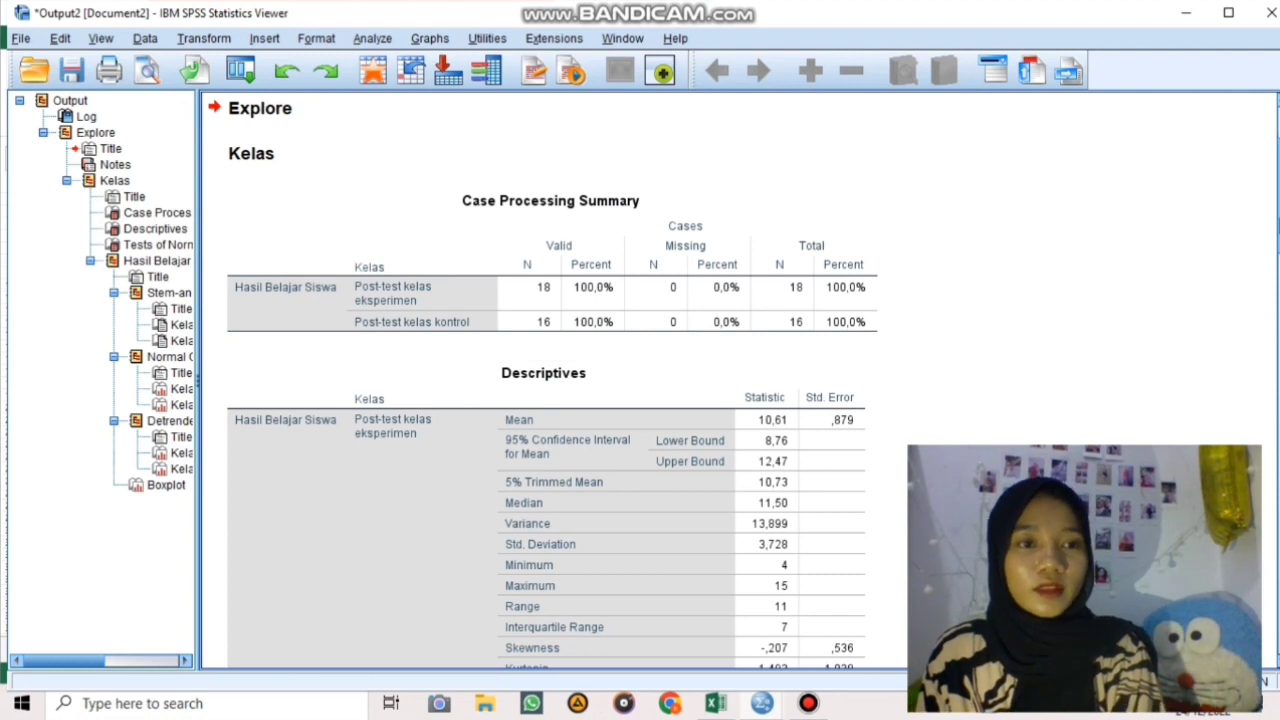
# Examine the Tests of Normality table, the stem-and-leaf plots and the normal Q-Q plots for both classes.
pyautogui.scroll(-5, 1268, 214)
pyautogui.scroll(6, 1268, 214)
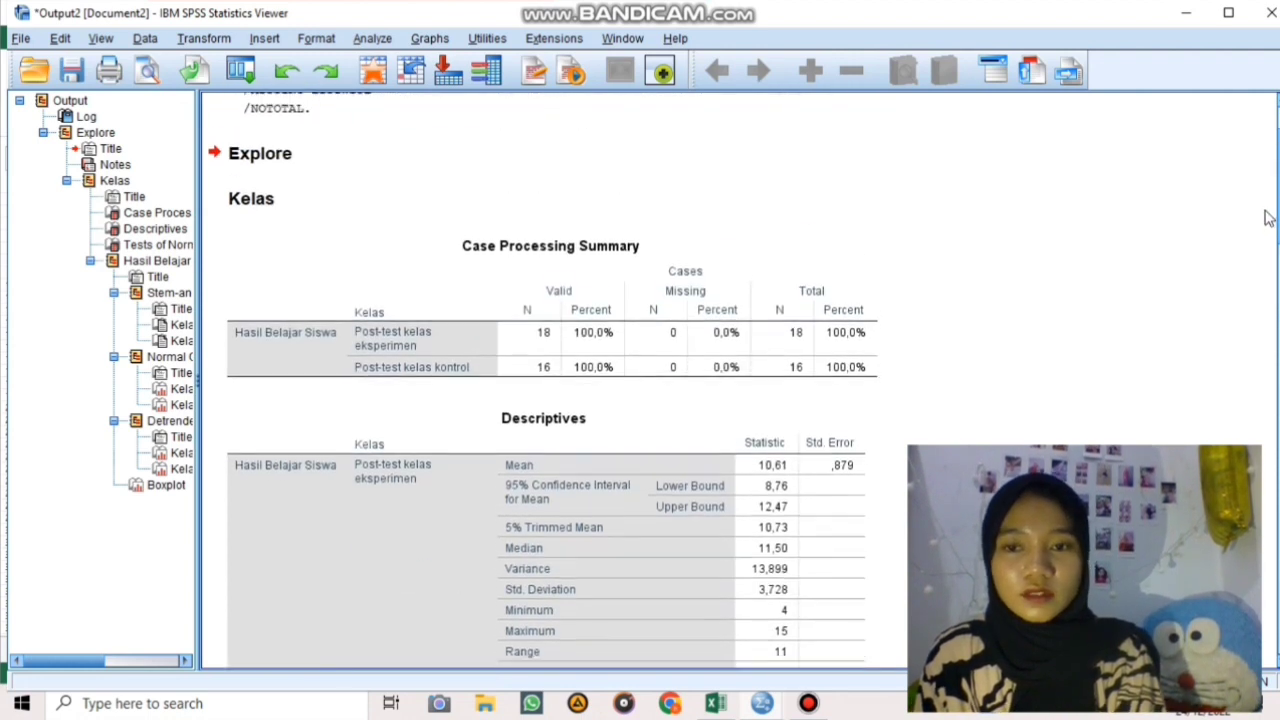
pyautogui.scroll(-1, 1268, 220)
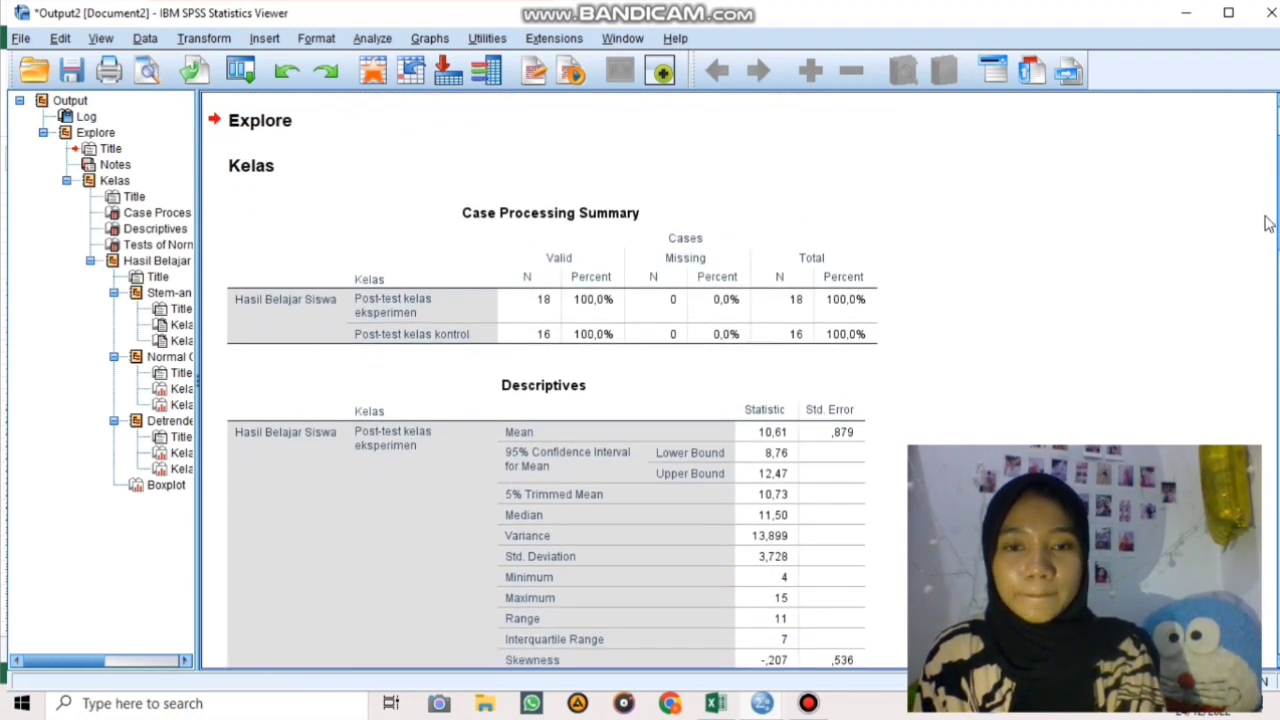
pyautogui.scroll(-3, 1268, 222)
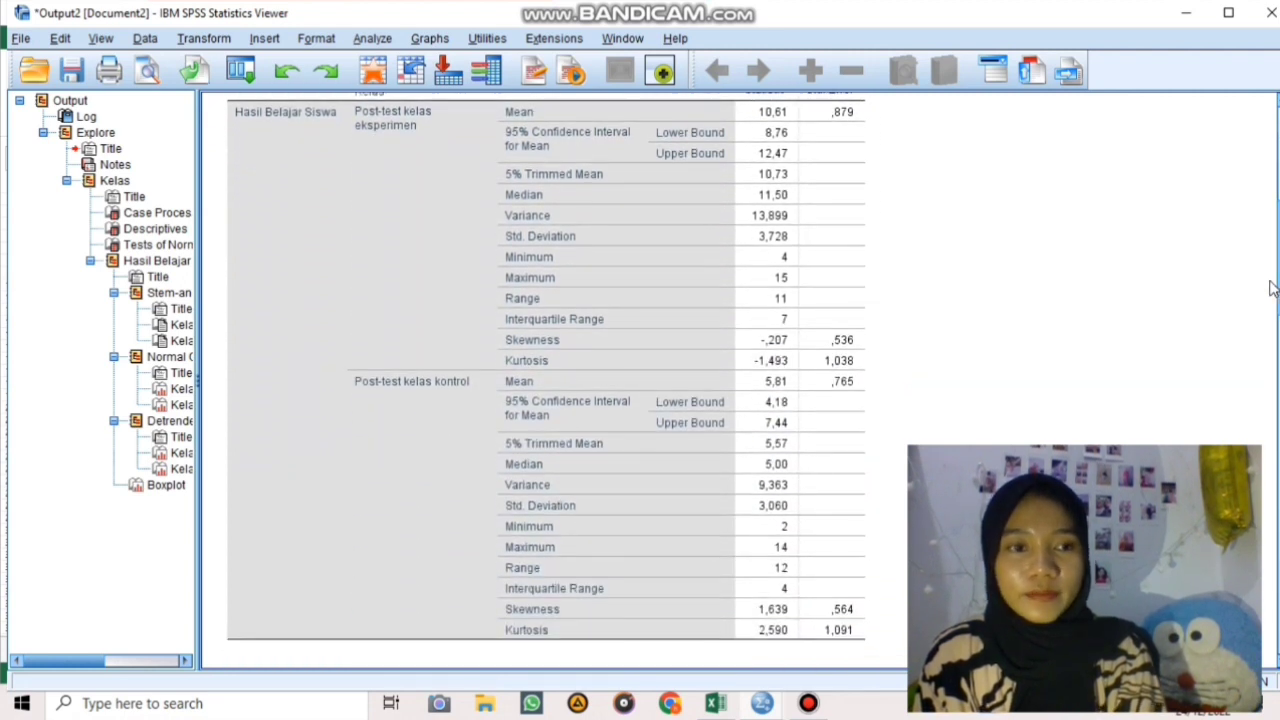
pyautogui.scroll(-4, 1259, 380)
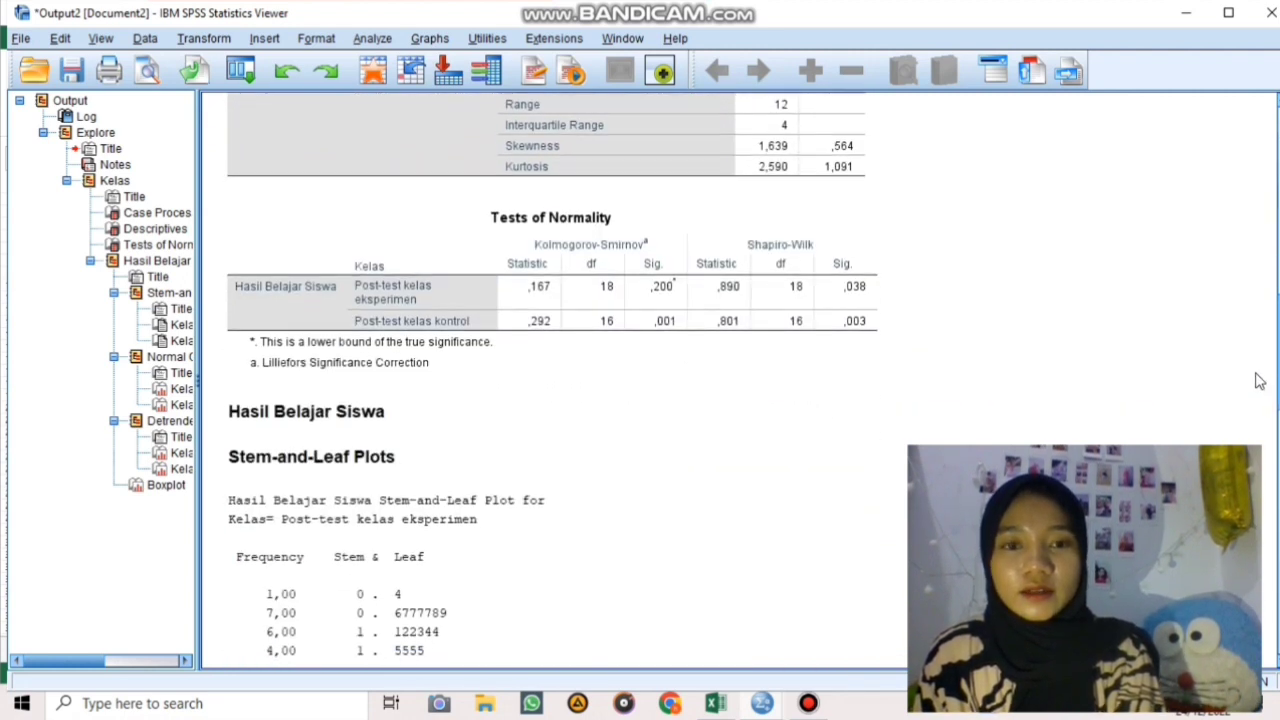
pyautogui.click(830, 361)
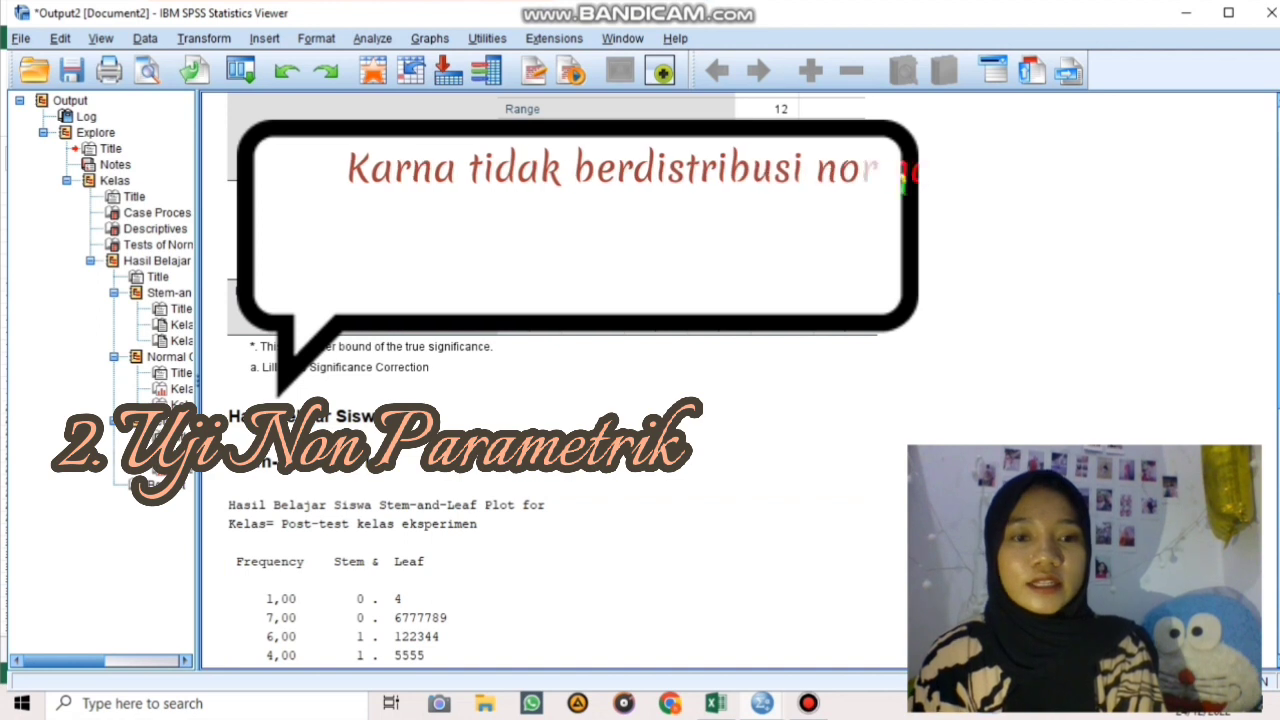
pyautogui.scroll(-5, 1240, 371)
pyautogui.scroll(-3, 550, 400)
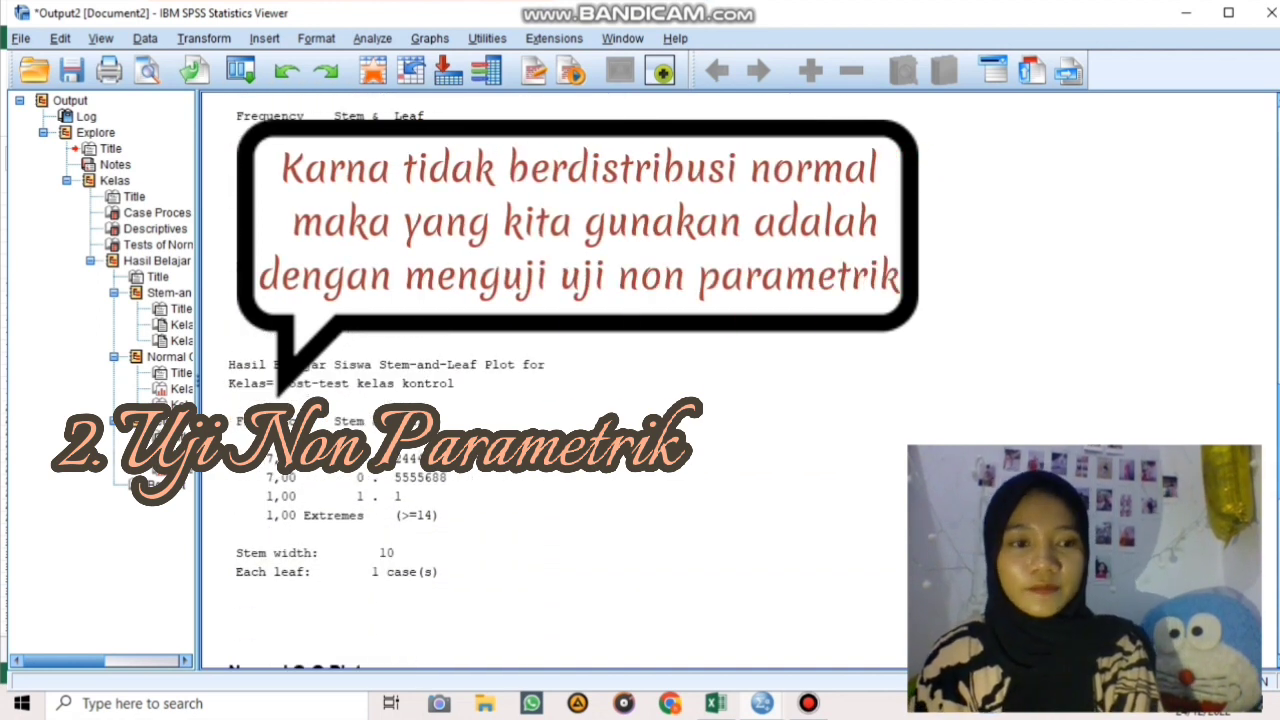
pyautogui.scroll(-15, 550, 400)
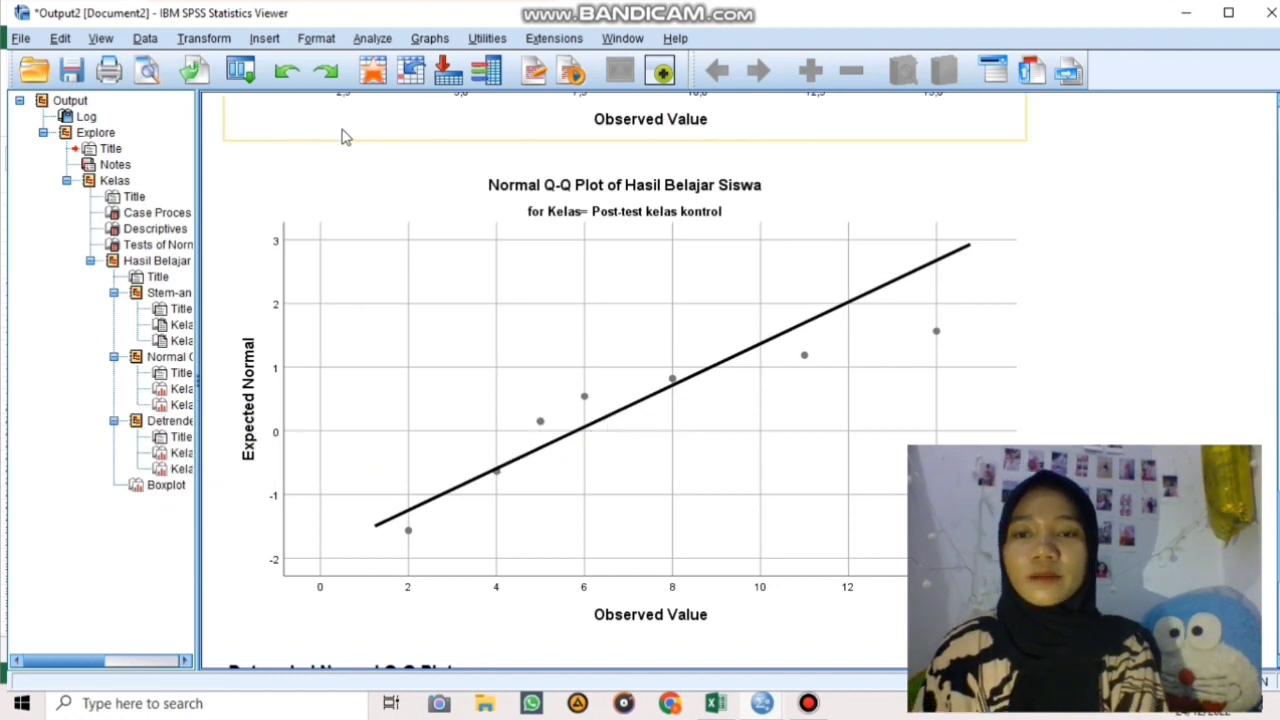
# Set up a legacy nonparametric test for two independent samples with Hasil Belajar Siswa as the test variable and Kelas as the grouping variable.
pyautogui.click(368, 40)
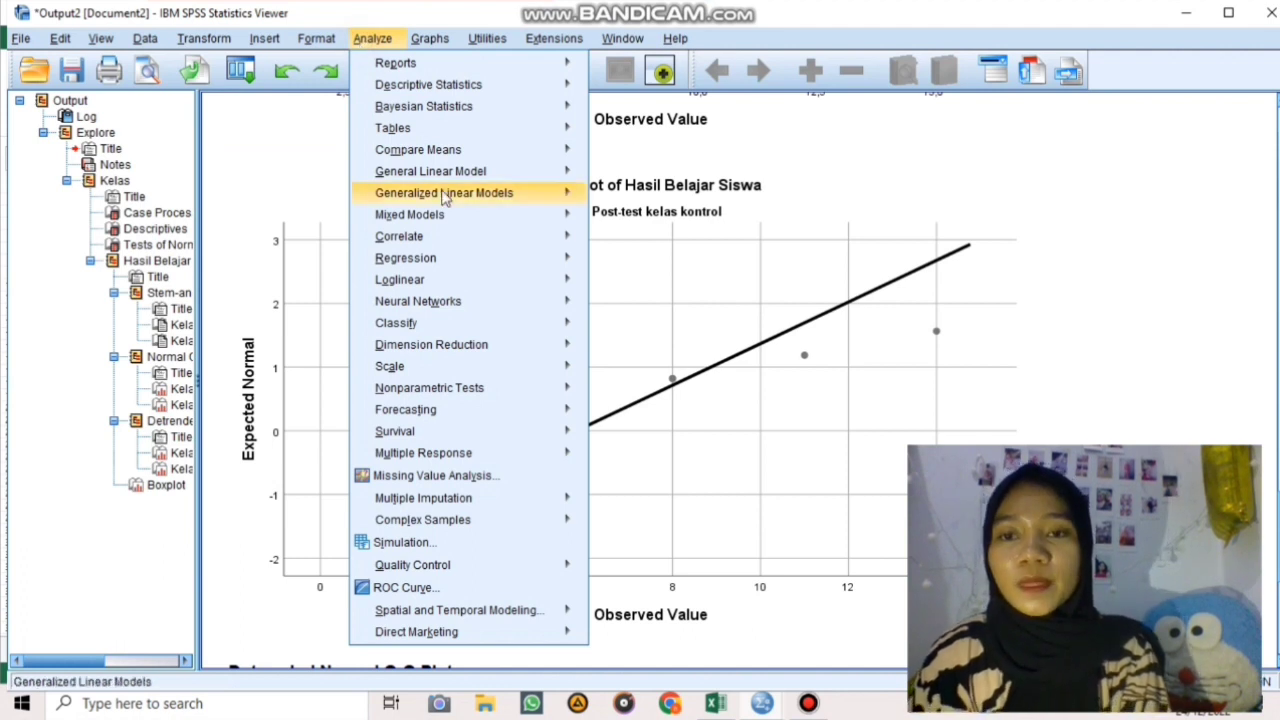
pyautogui.moveTo(452, 378)
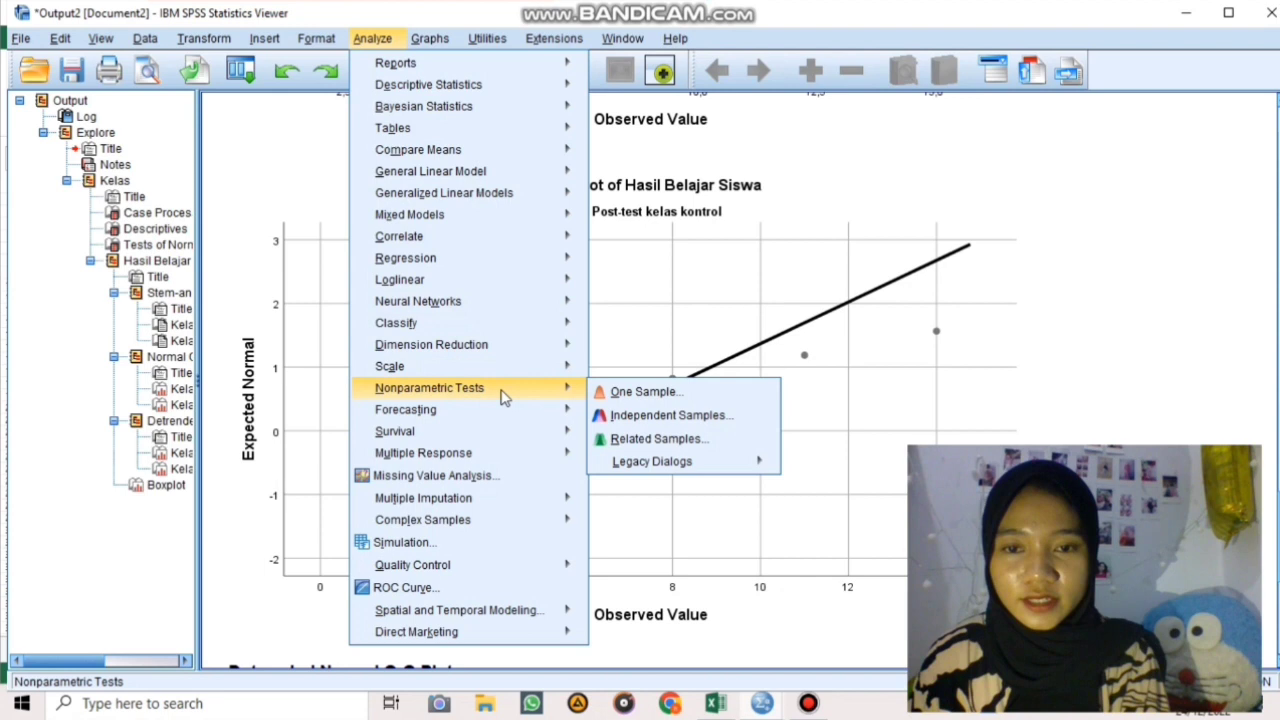
pyautogui.moveTo(578, 410)
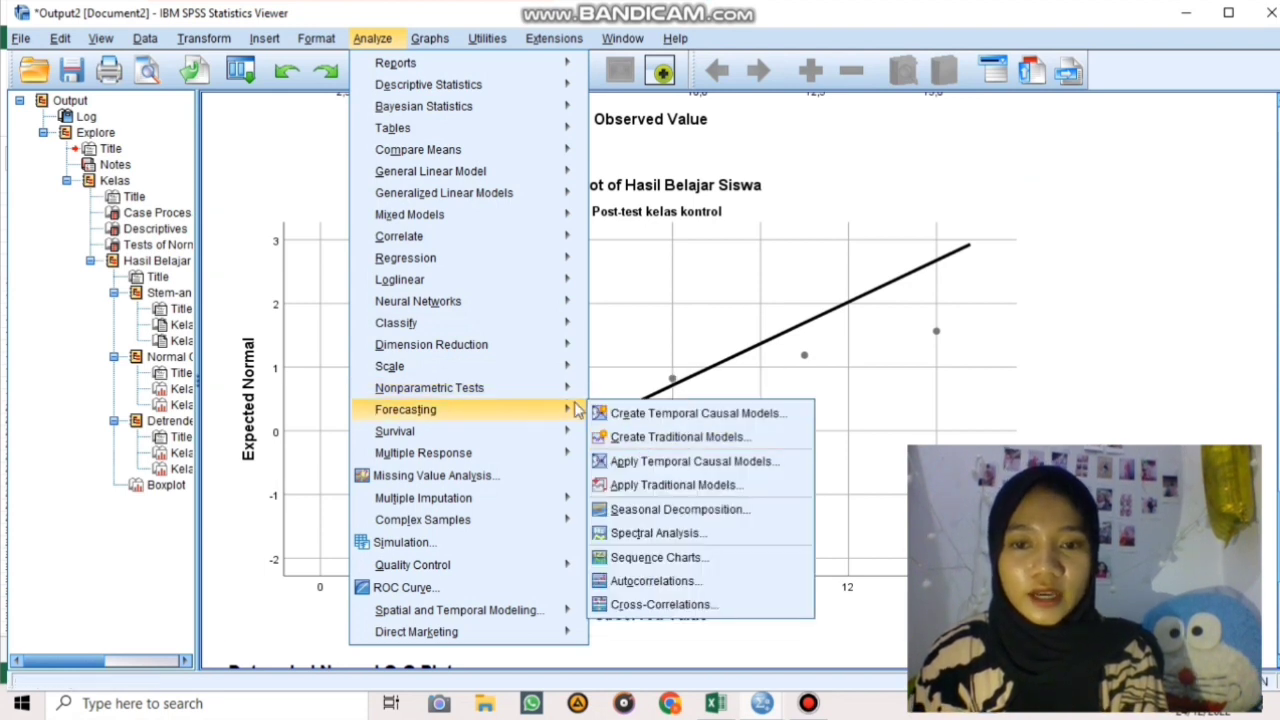
pyautogui.moveTo(645, 465)
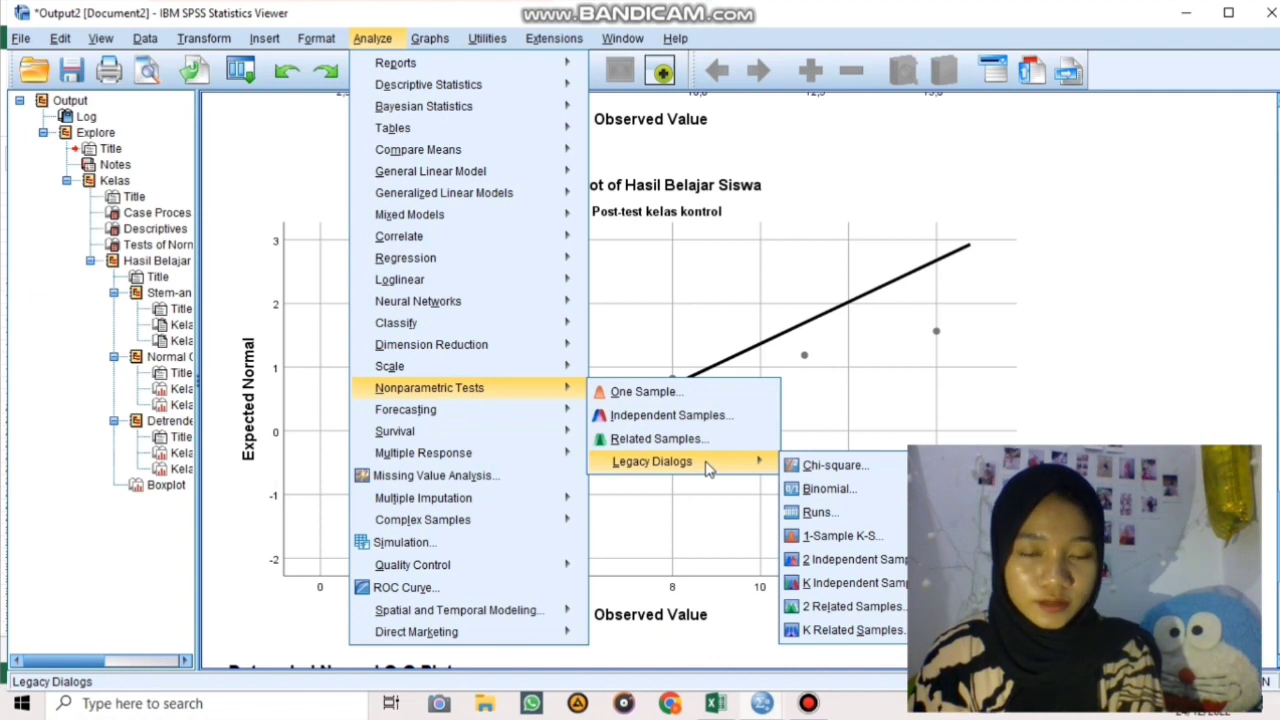
pyautogui.click(846, 562)
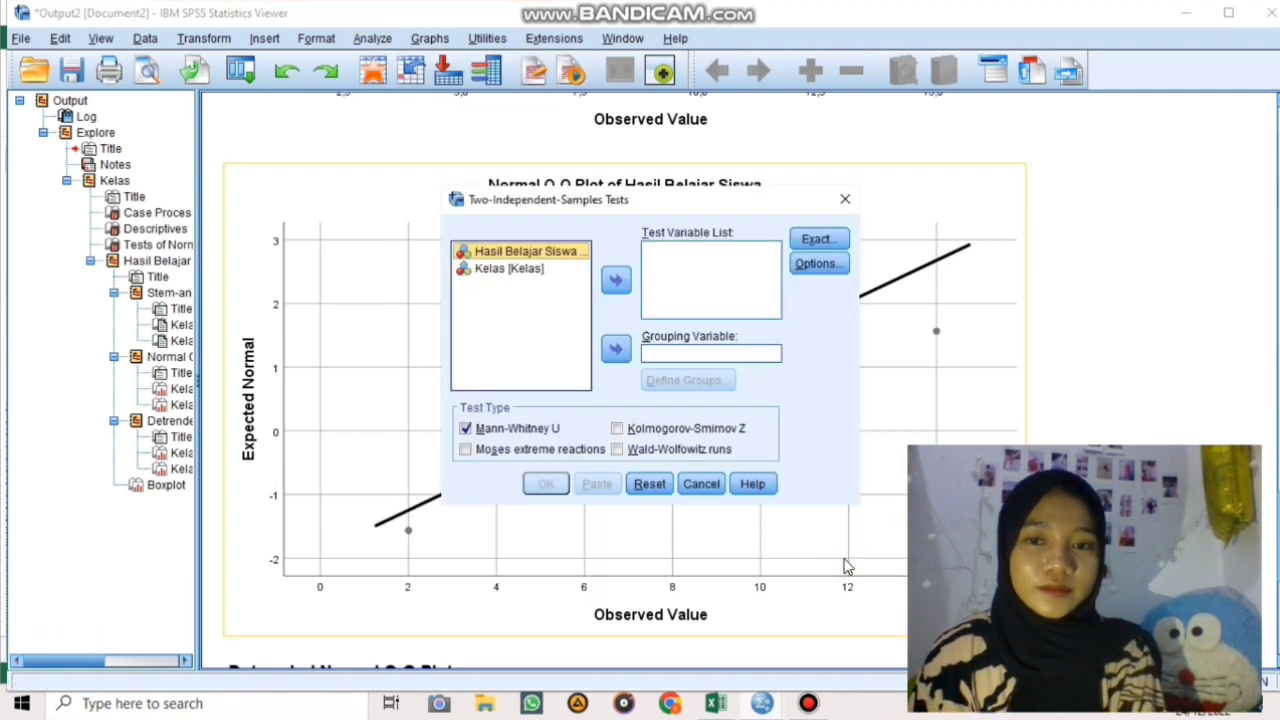
pyautogui.click(617, 282)
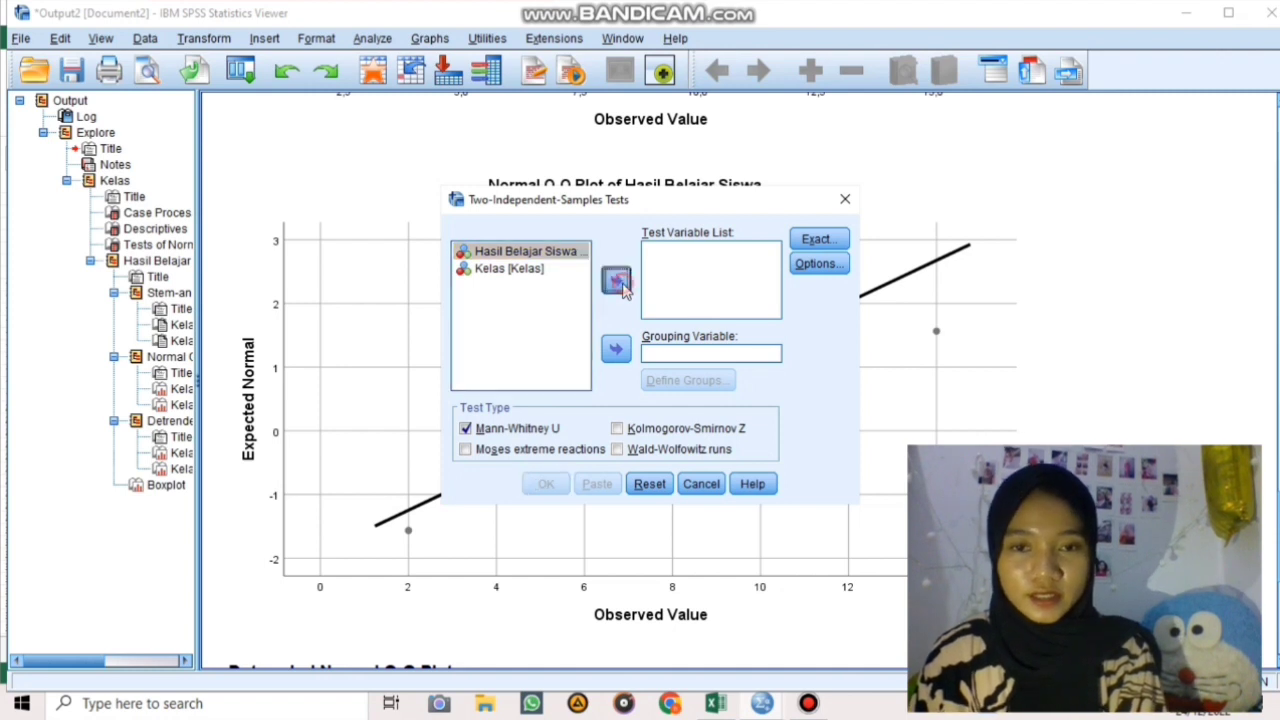
pyautogui.click(500, 253)
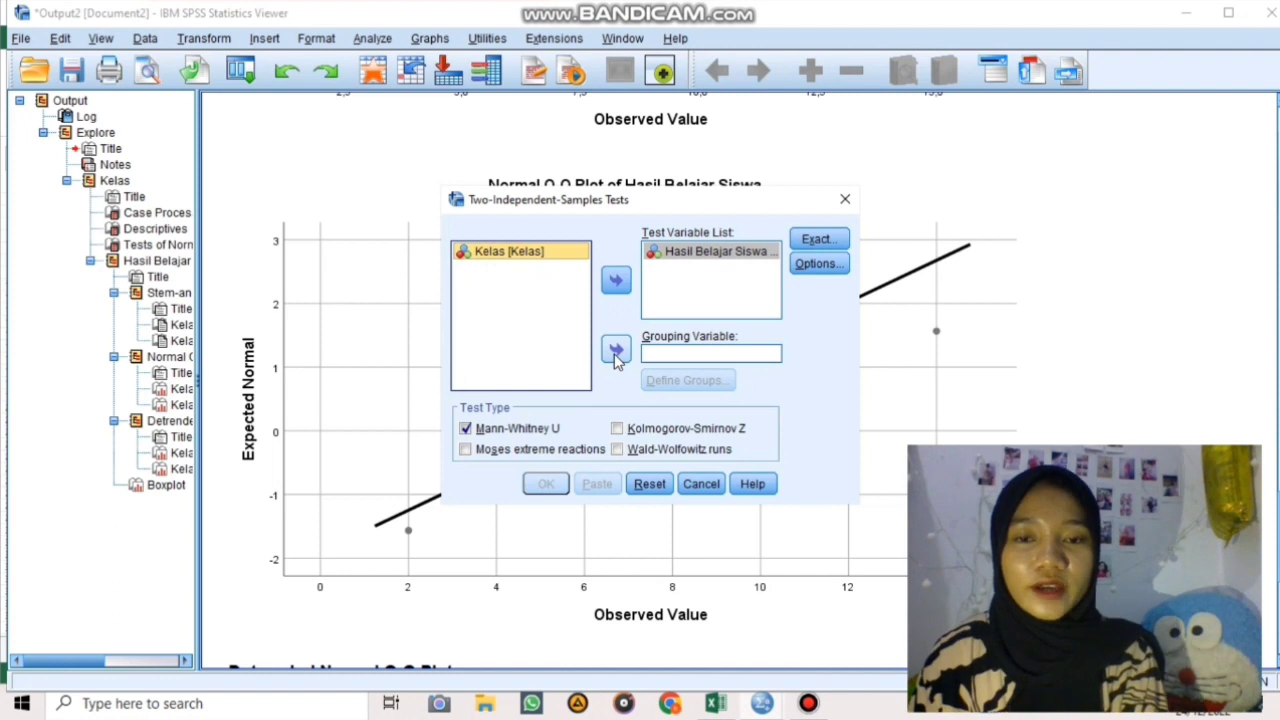
pyautogui.click(615, 350)
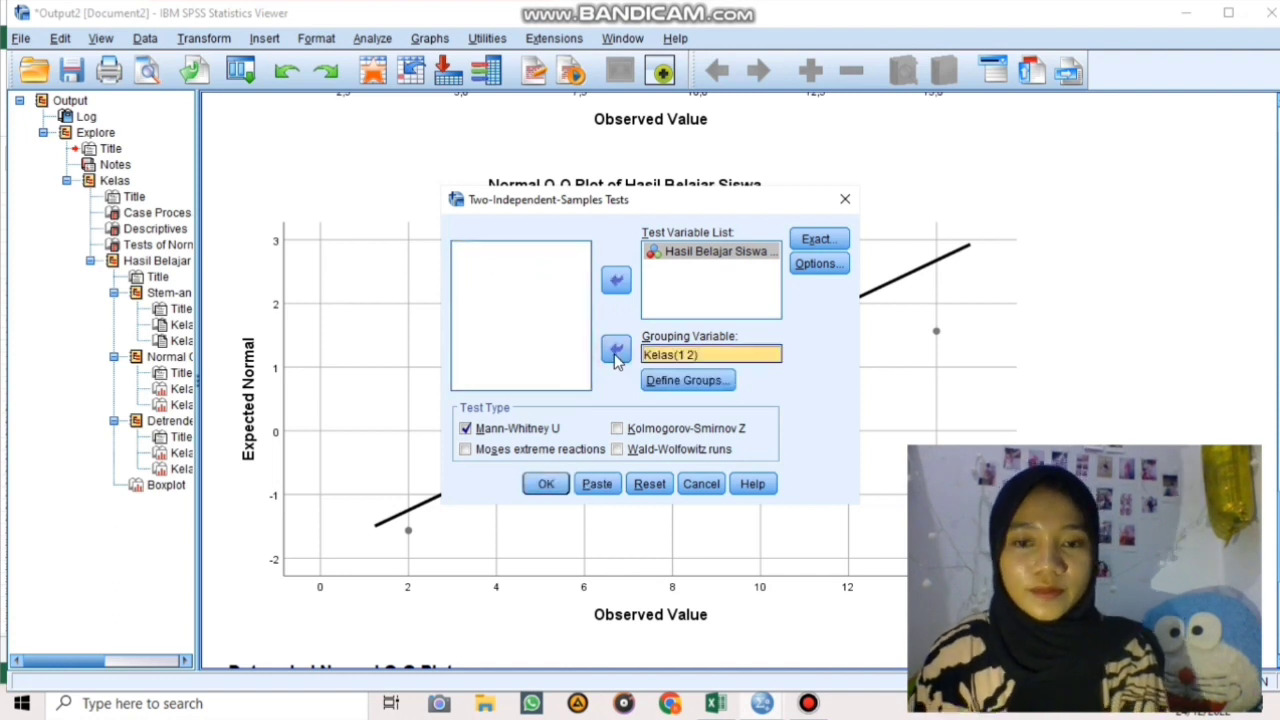
# Define the Kelas groups as 1 and 2, keep Mann-Whitney U as the test type, and run the test.
pyautogui.click(660, 384)
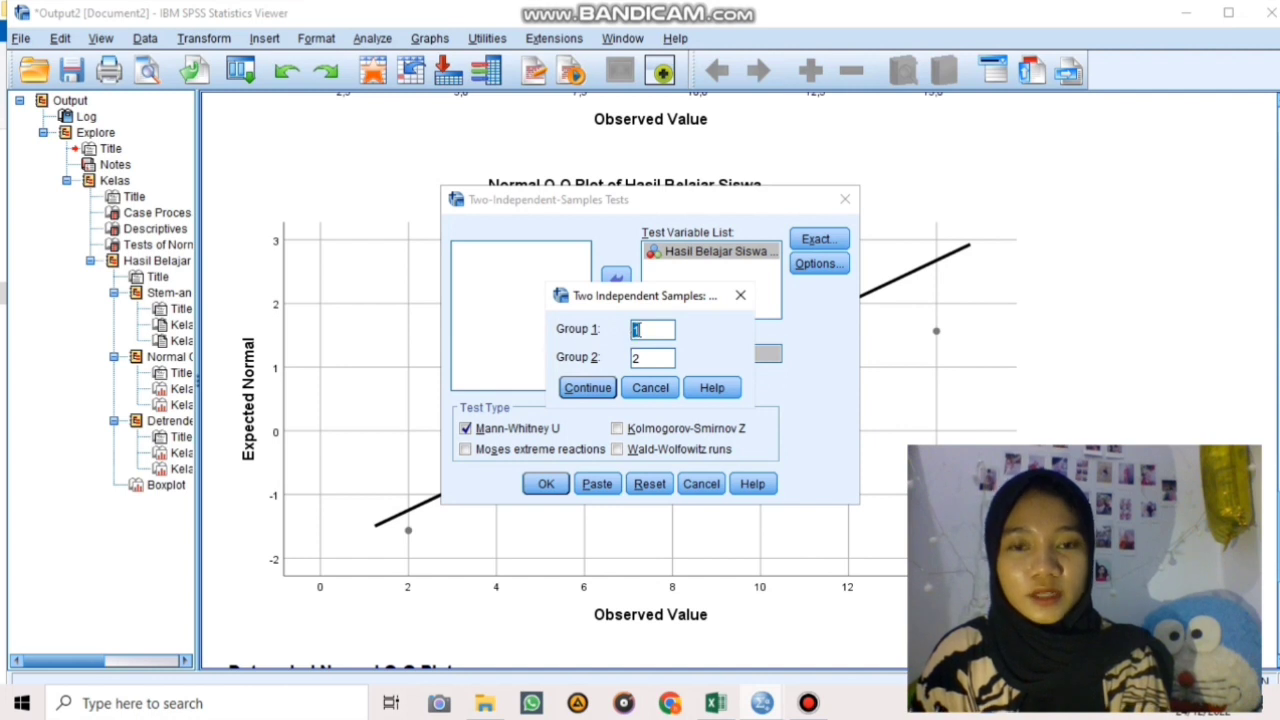
pyautogui.click(637, 330)
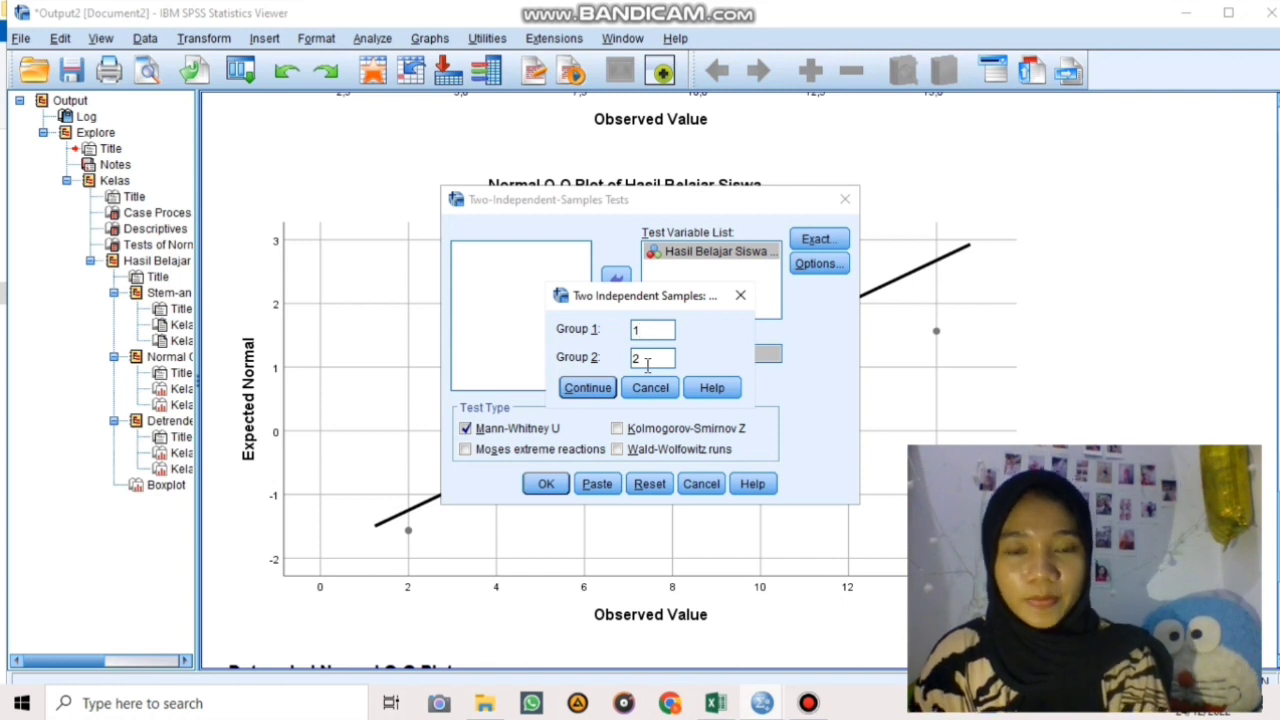
pyautogui.click(587, 389)
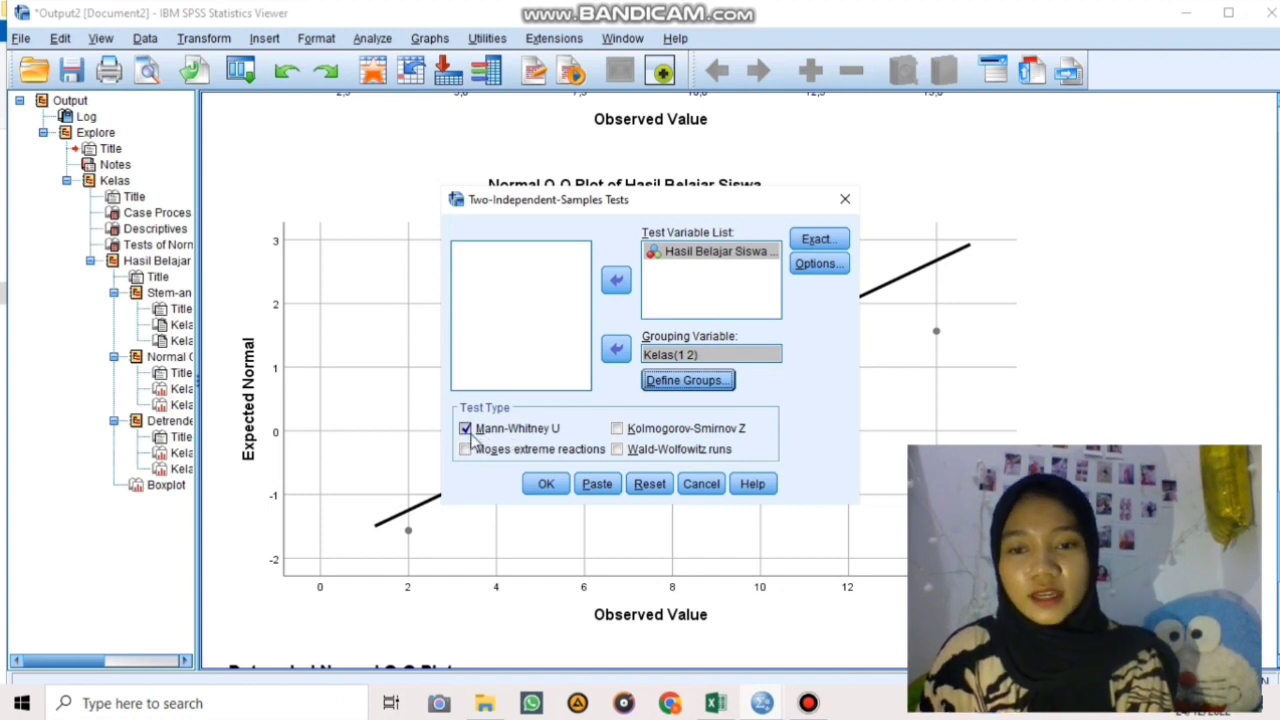
pyautogui.click(546, 484)
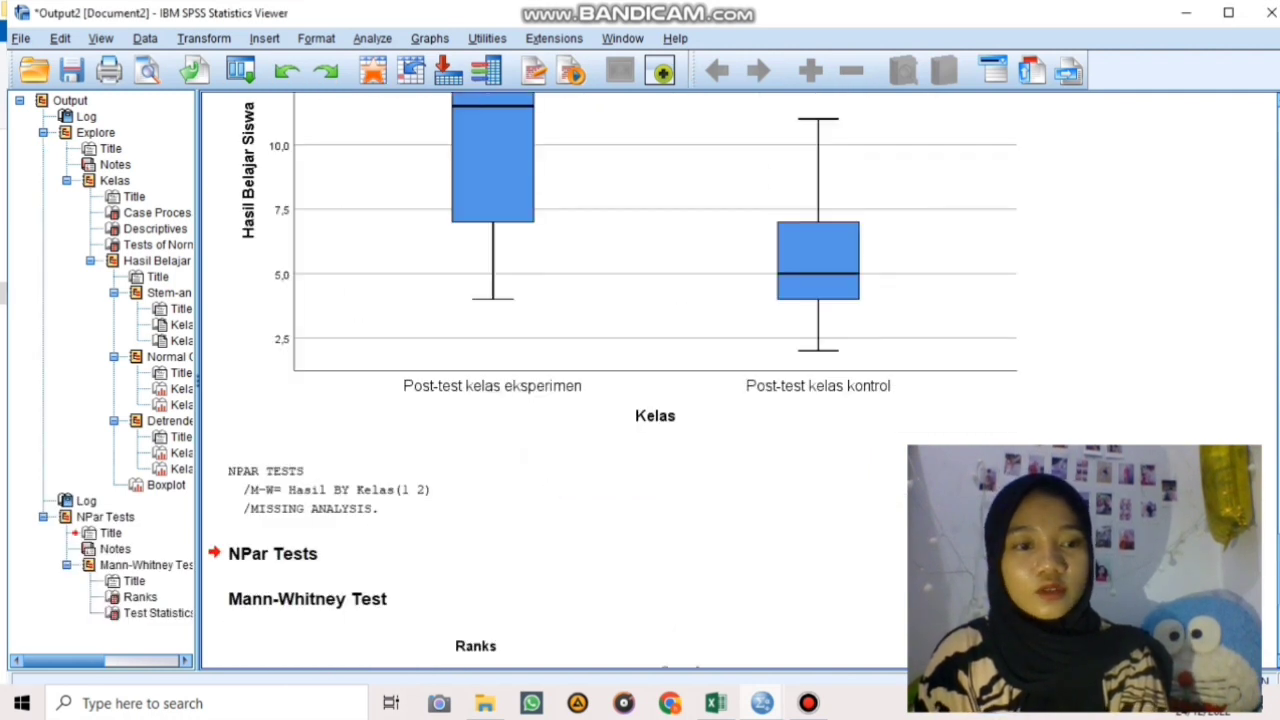
# Examine the Ranks and Test Statistics tables of the Mann-Whitney Test, including the two-tailed asymptotic significance.
pyautogui.moveTo(1278, 563); pyautogui.dragTo(1277, 608)
pyautogui.click(700, 346)
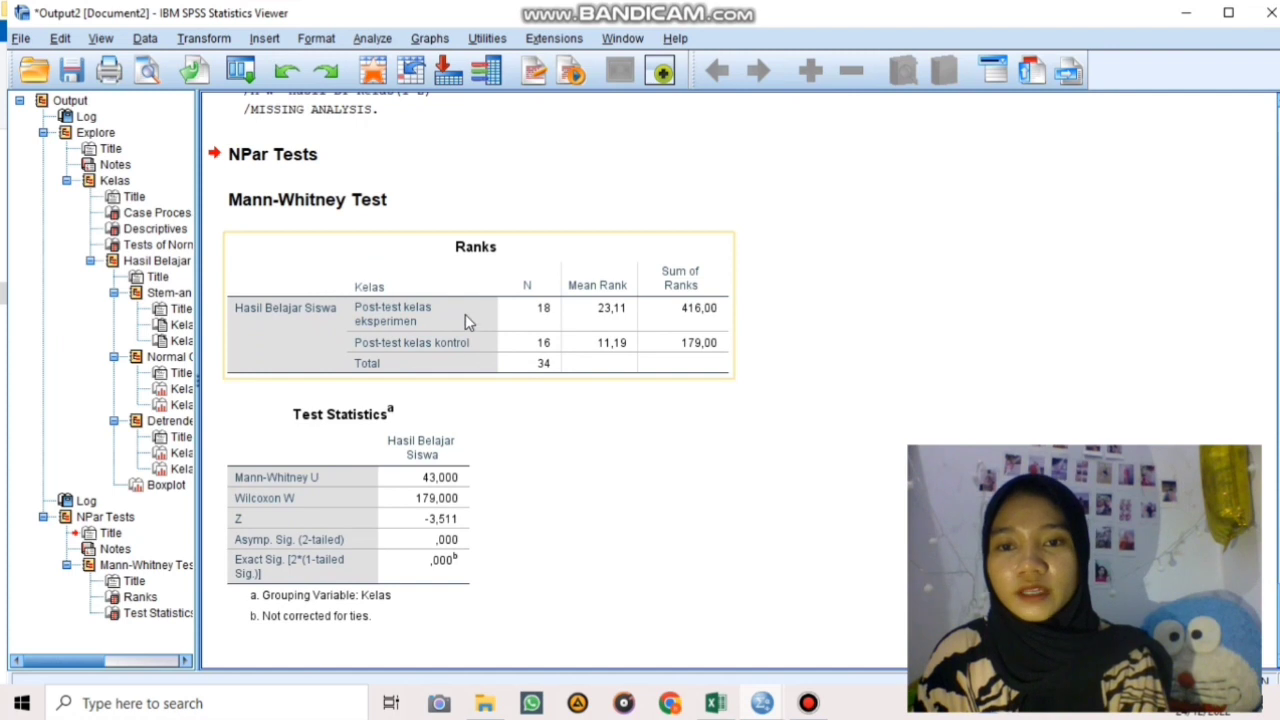
pyautogui.click(368, 412)
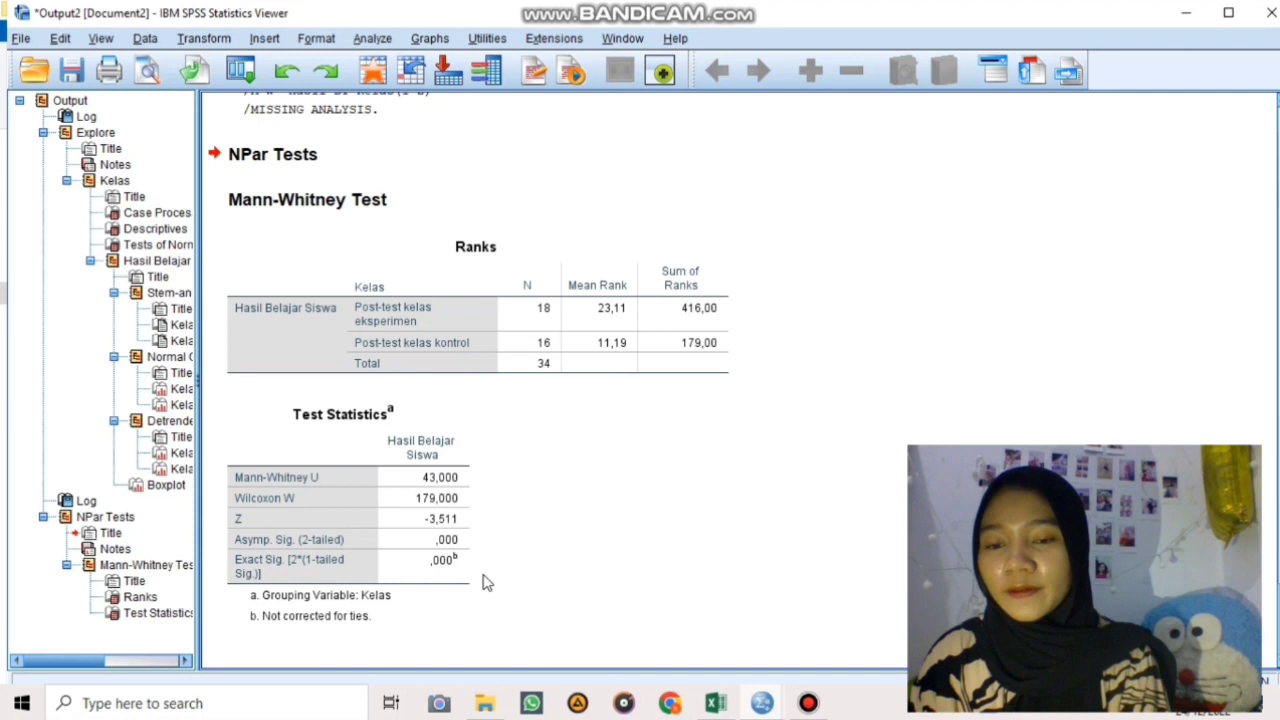
pyautogui.click(444, 590)
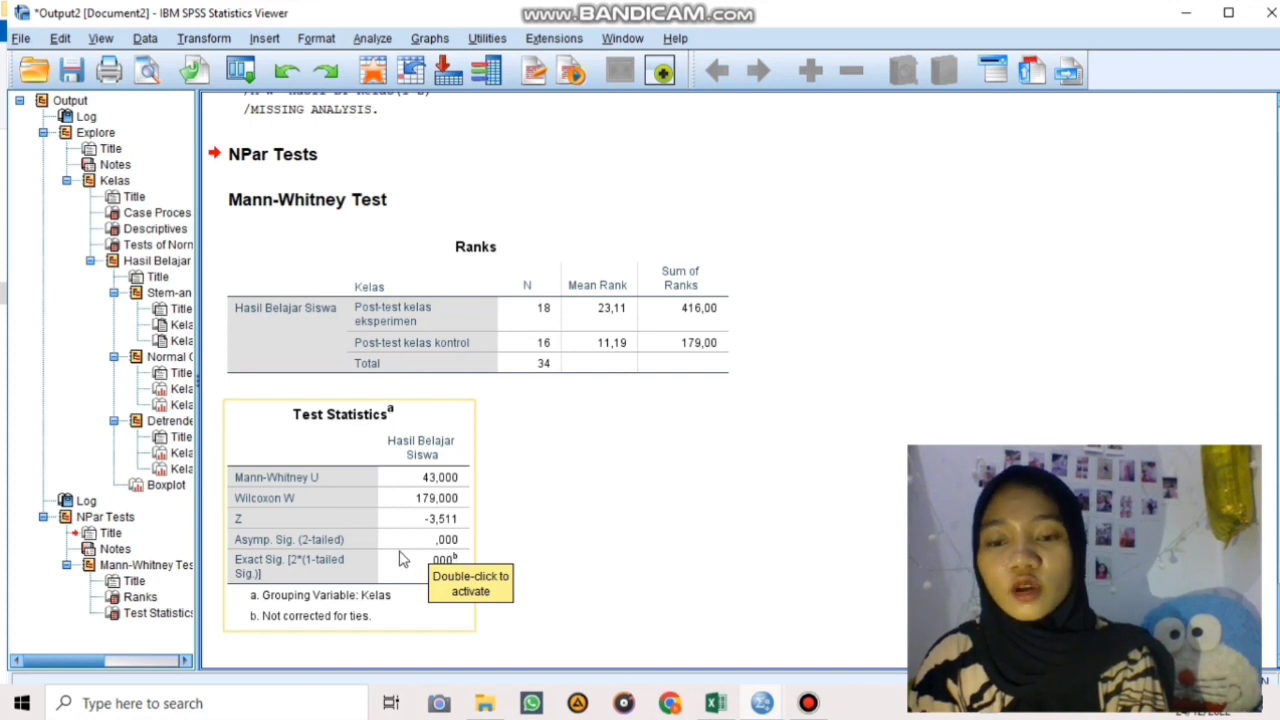
pyautogui.click(512, 546)
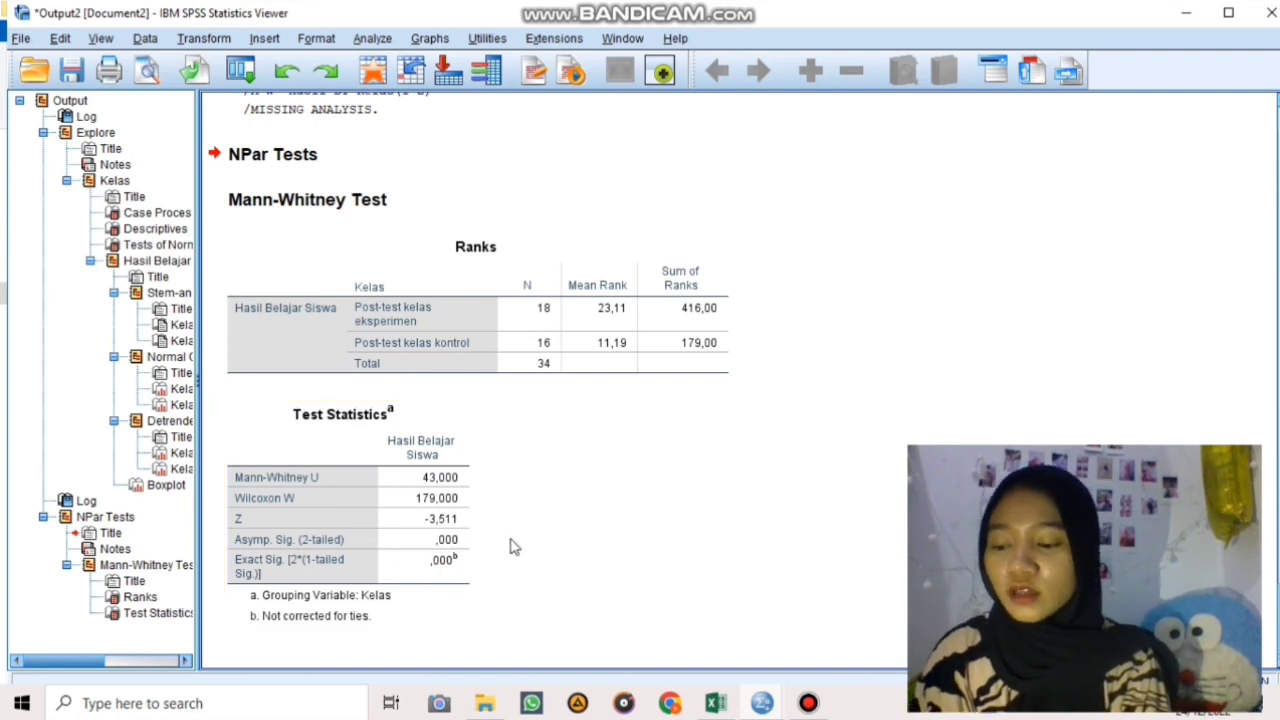